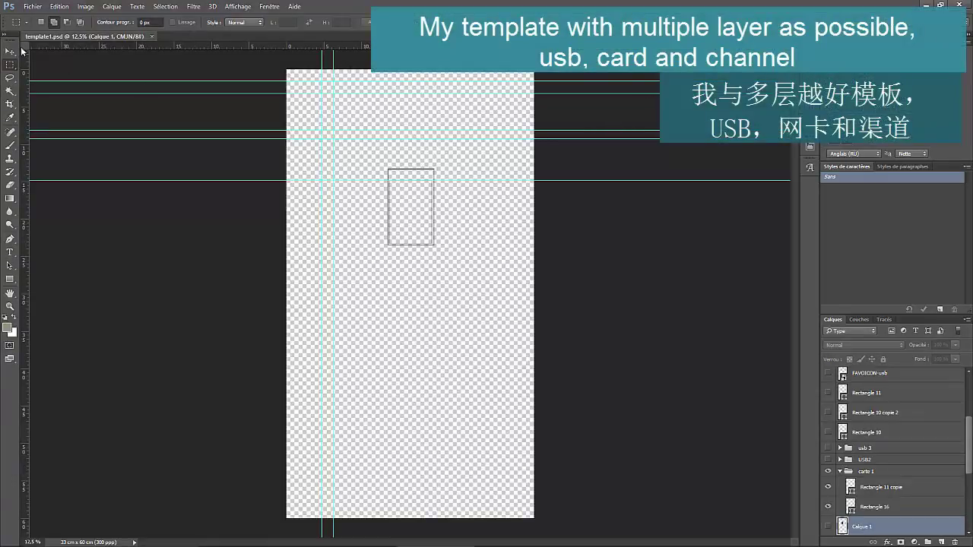
Step: Switch to the Move tool and zoom and pan to centre the template's frame rectangles
key("ctrl+plus")
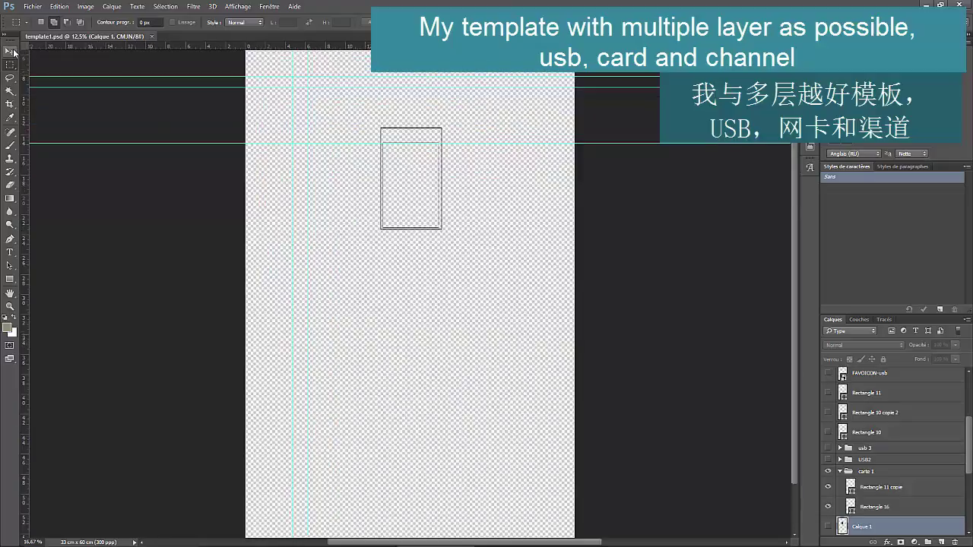
left_click(9, 51)
key("ctrl+plus")
key("ctrl+plus")
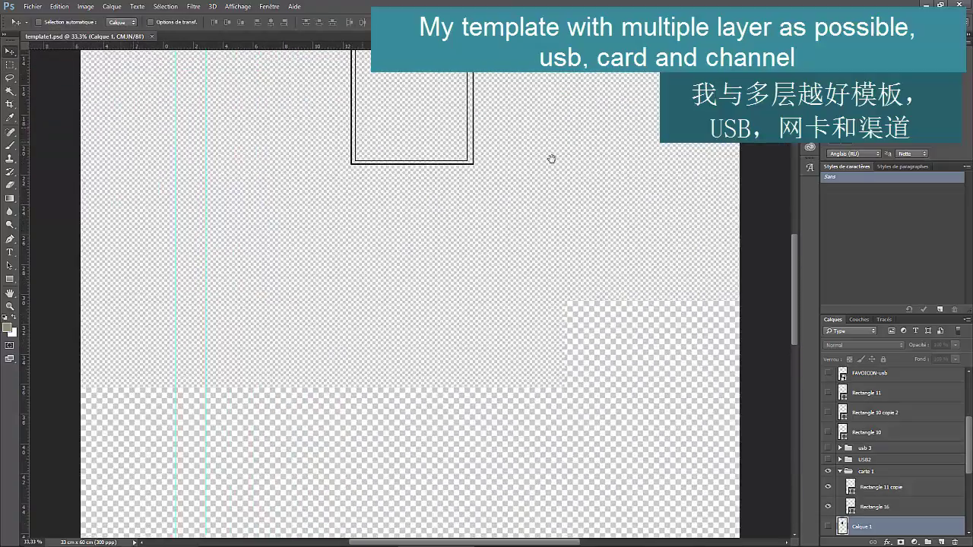
left_click_drag(554, 159, 563, 350)
left_click_drag(625, 249, 618, 302)
key("ctrl+minus")
key("ctrl+minus")
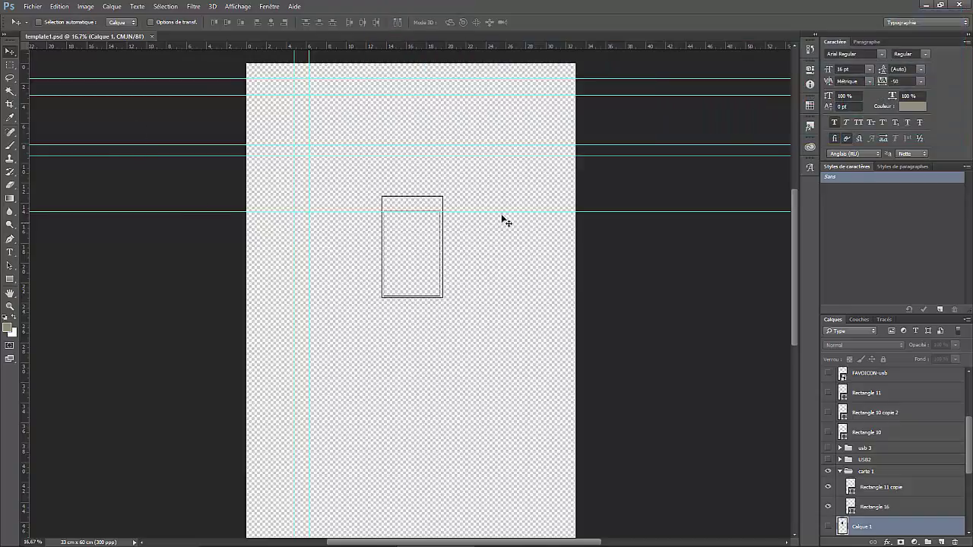
key("ctrl+plus")
left_click_drag(532, 218, 537, 343)
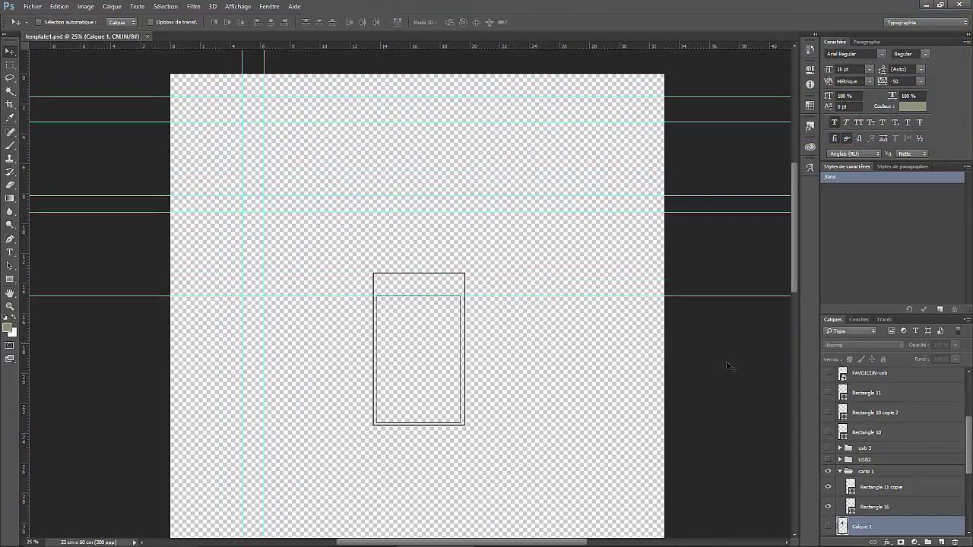
Step: Briefly show the USB2 and usb 3 group graphics, then hide both again
left_click(829, 460)
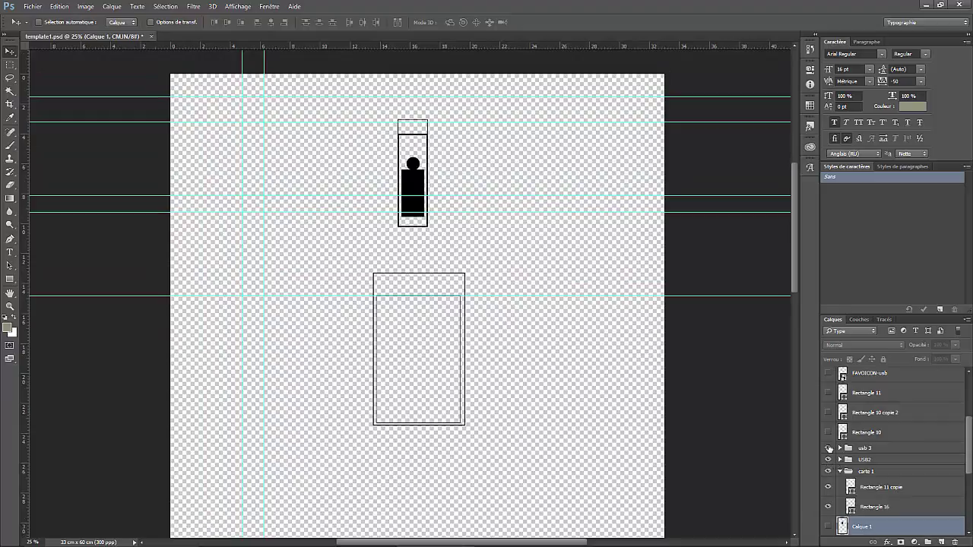
left_click(829, 448)
left_click(828, 448)
left_click(829, 459)
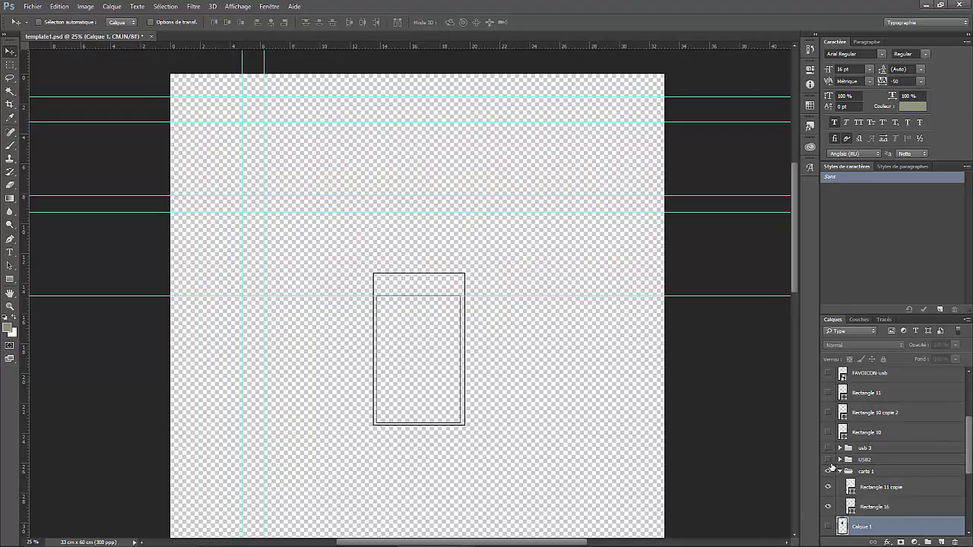
Step: Zoom in closer and pan onto the frame rectangles
scroll(833, 472, "down", 5)
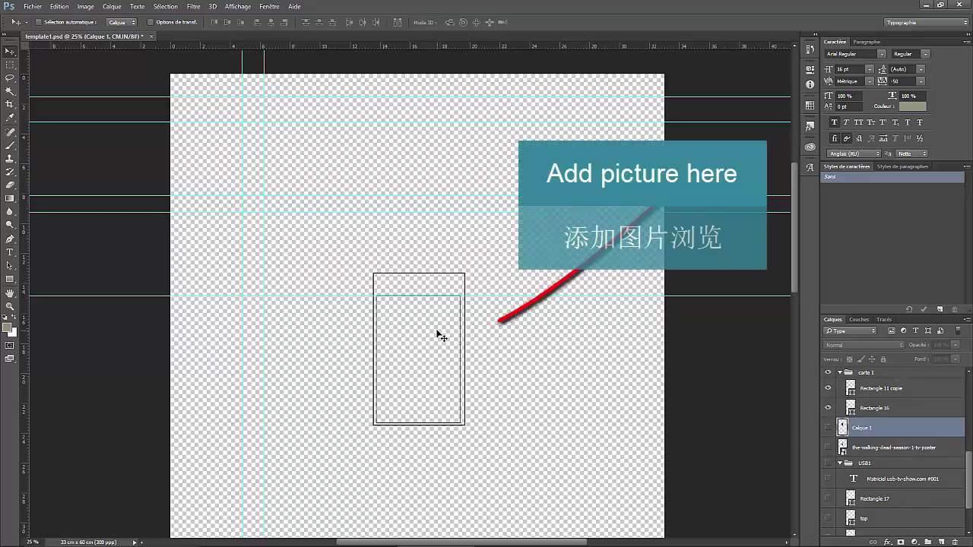
scroll(534, 358, "up", 1)
key("ctrl+plus")
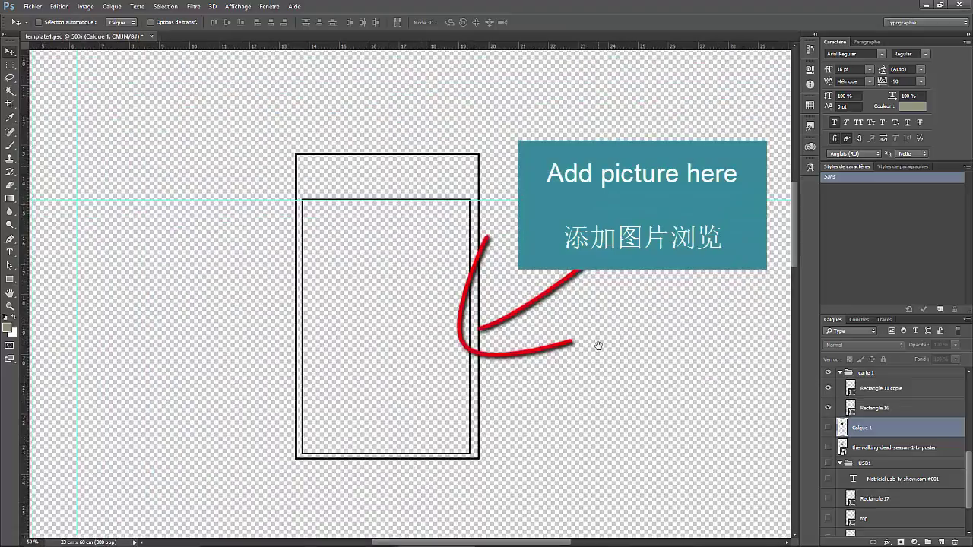
left_click_drag(598, 343, 622, 352)
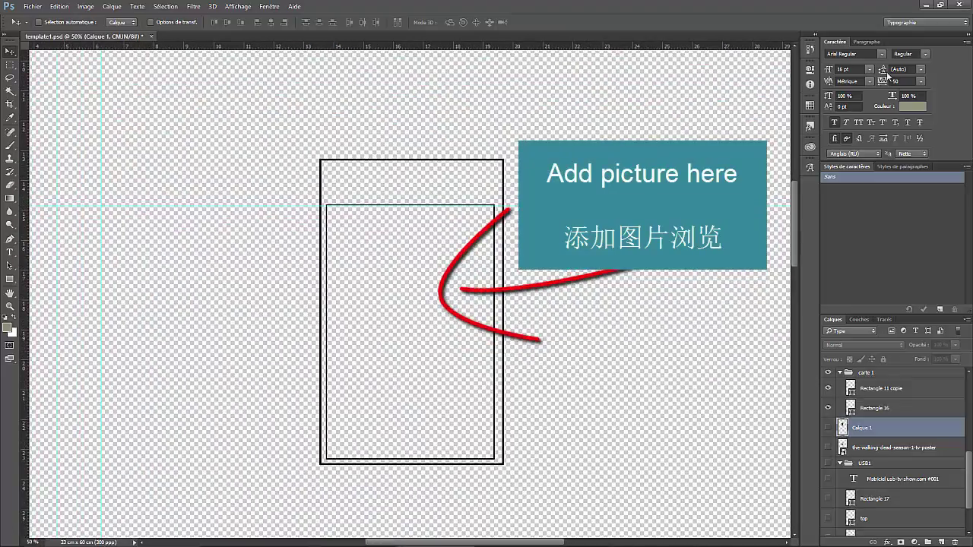
Step: Minimize Photoshop, open the Dominion shortcut in ALL serie-tv, and select poster.jpg
left_click(926, 6)
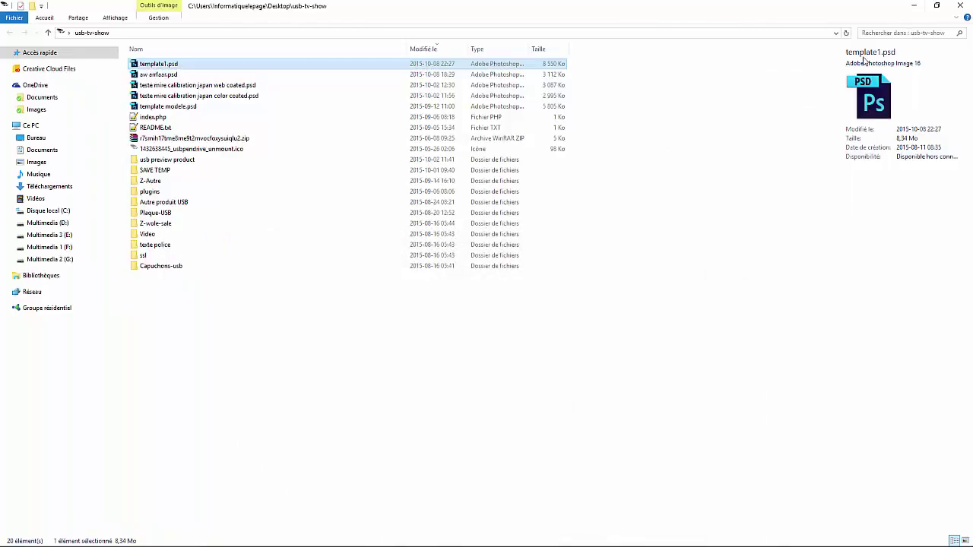
left_click(913, 6)
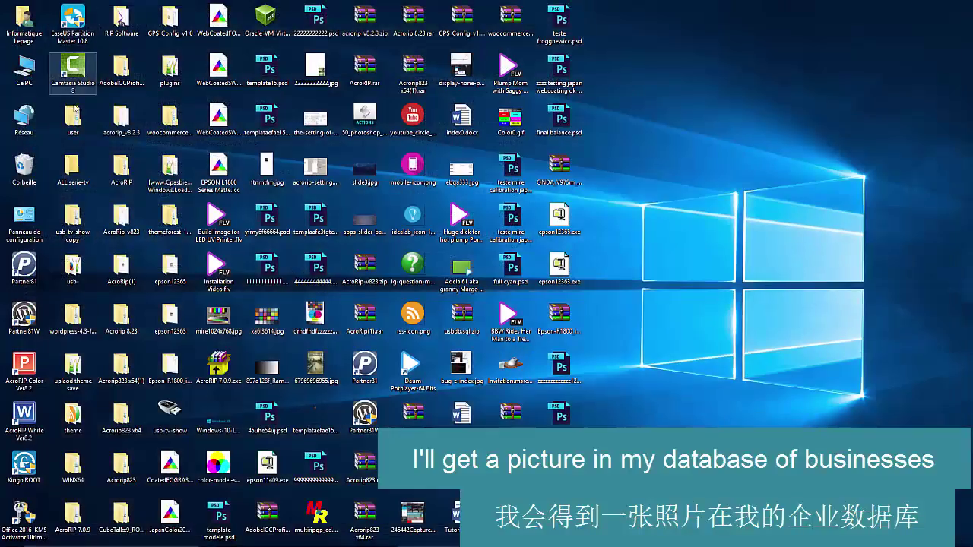
double_click(77, 169)
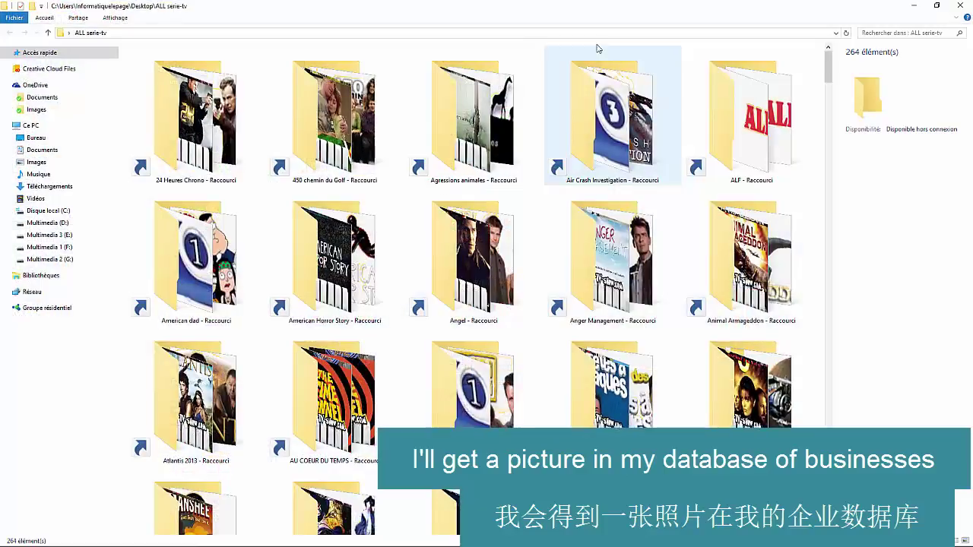
left_click(480, 129)
type("doc")
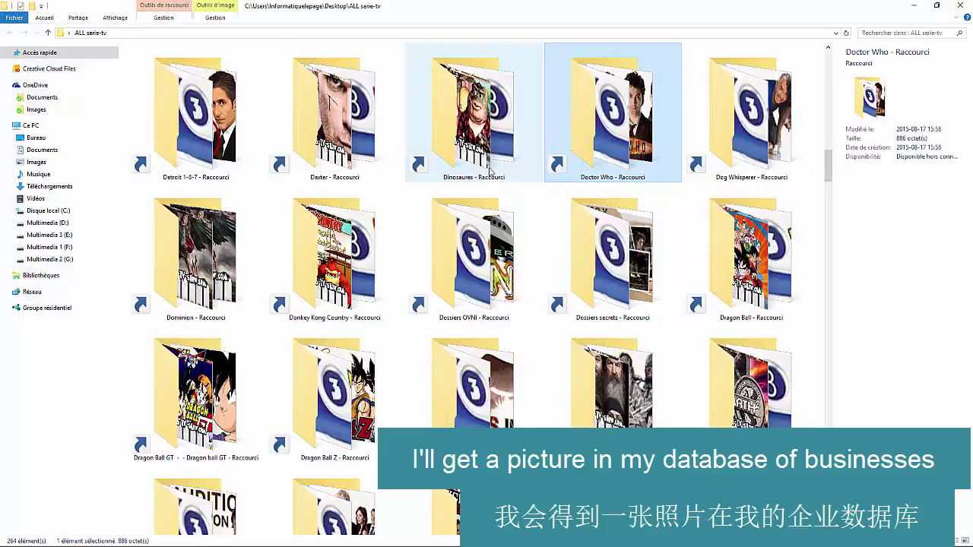
key("Right")
key("Right")
key("Return")
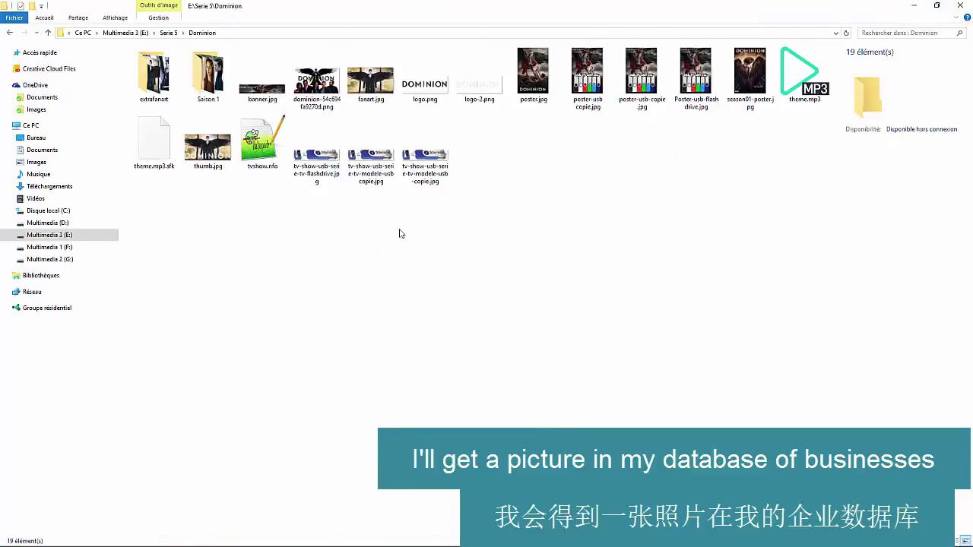
left_click(543, 81)
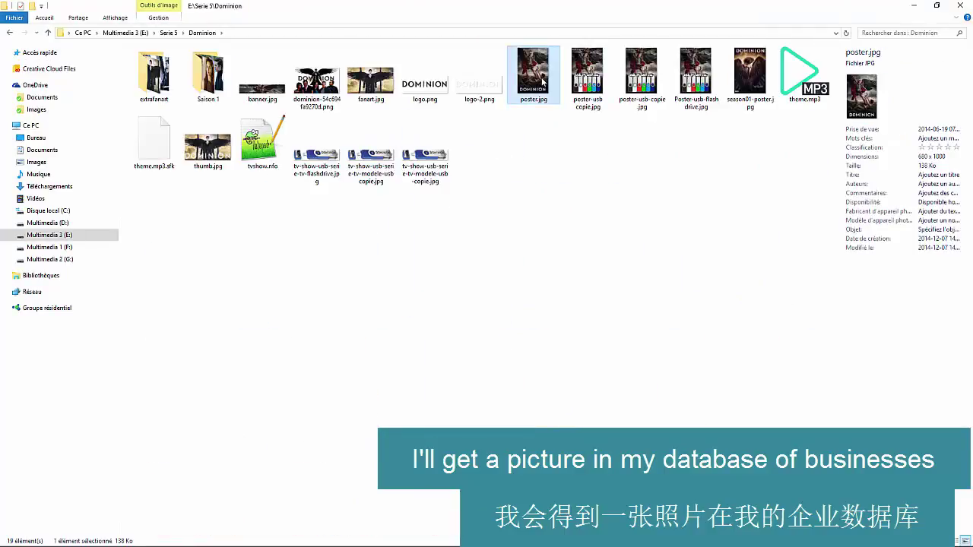
right_click(542, 81)
left_click(591, 352)
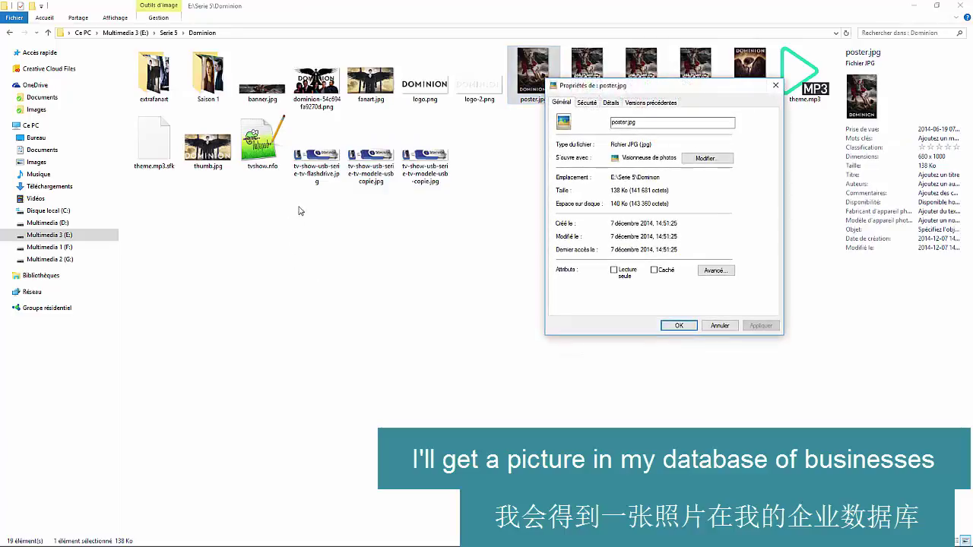
left_click(610, 103)
left_click_drag(661, 89, 229, 143)
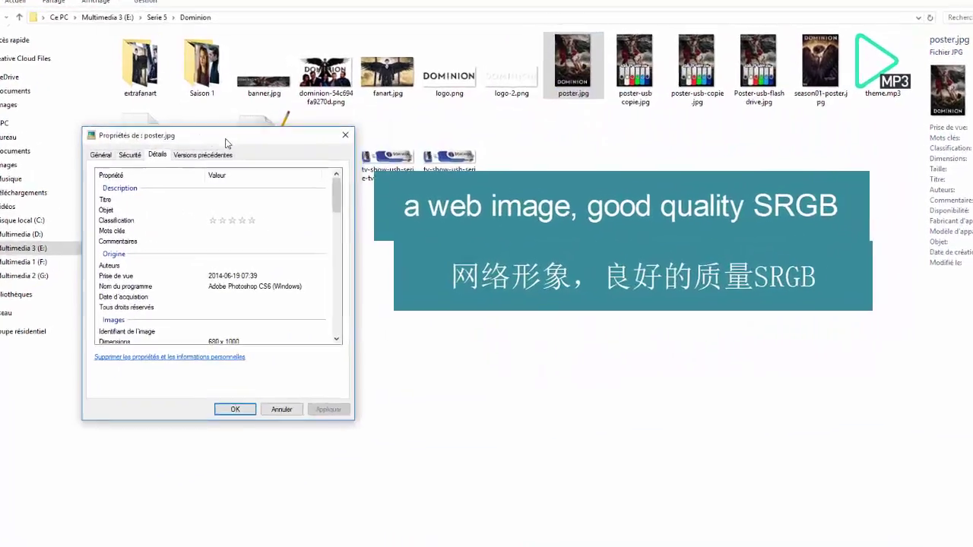
scroll(225, 258, "down", 3)
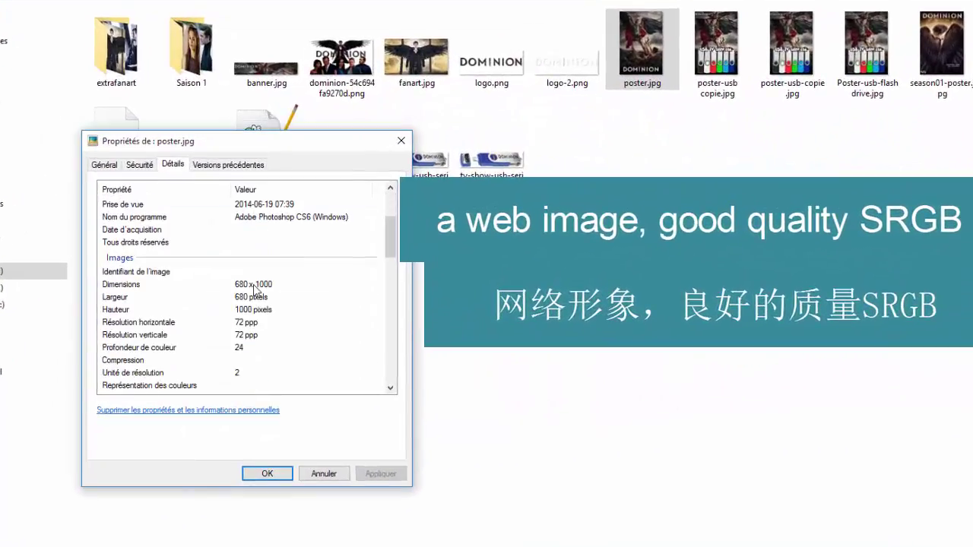
scroll(299, 317, "down", 1)
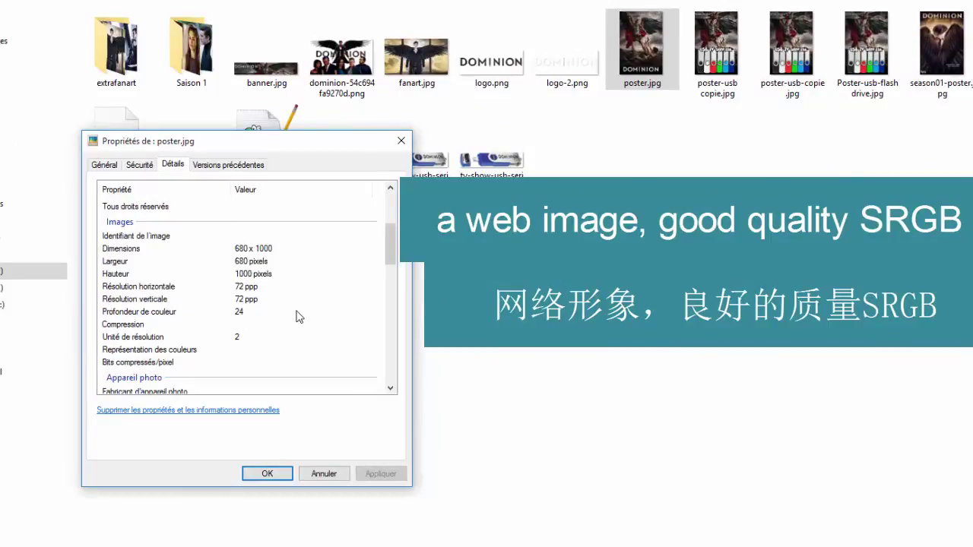
scroll(244, 310, "down", 6)
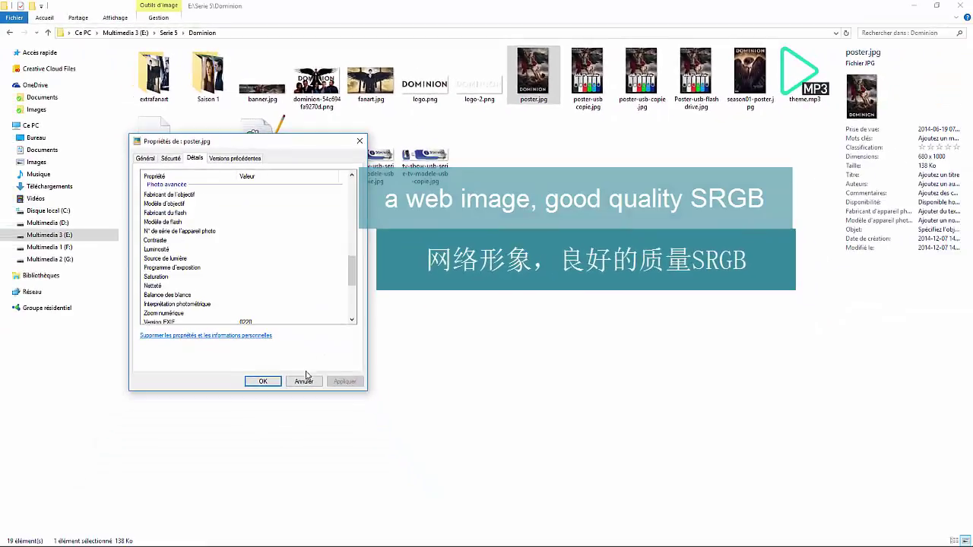
left_click(265, 438)
left_click(633, 127)
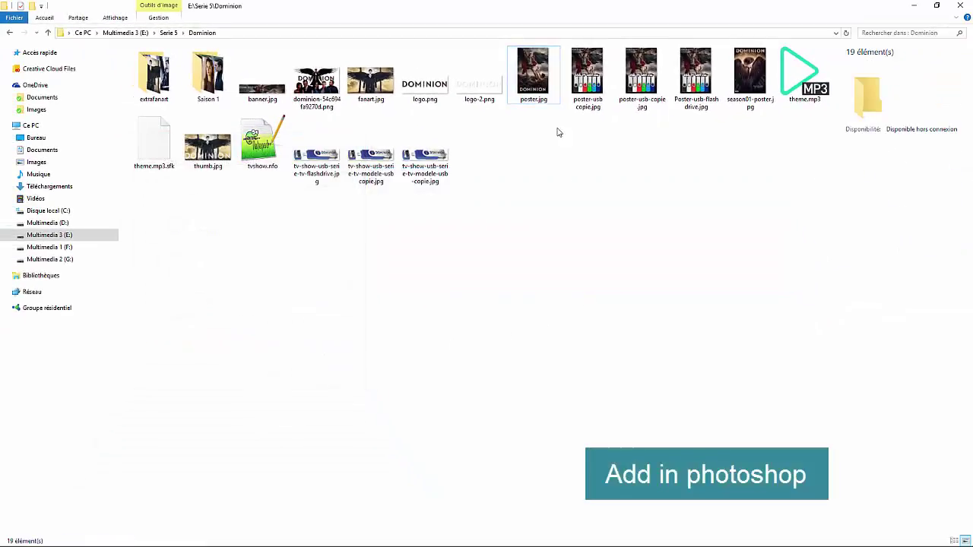
Step: Drag poster.jpg into the Photoshop template and place it
left_click_drag(538, 74, 394, 309)
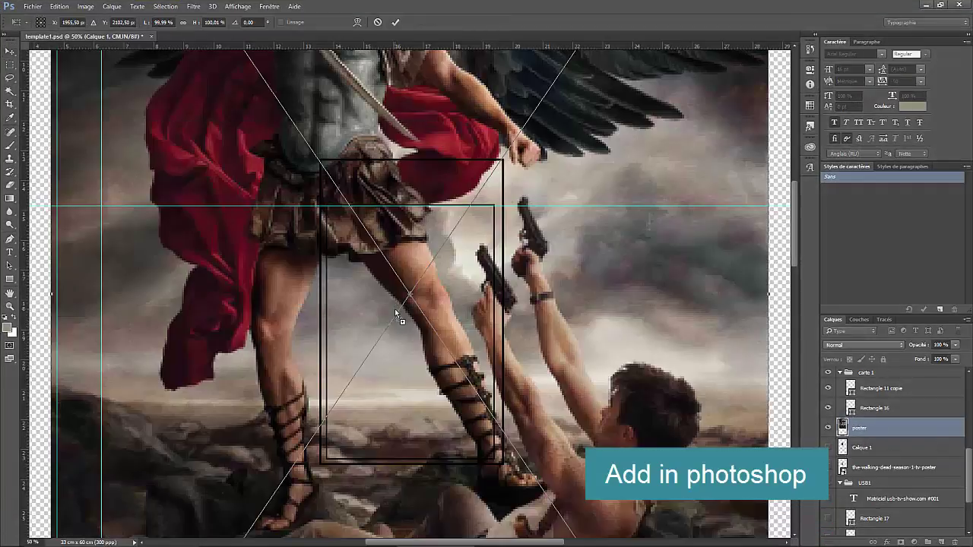
key("ctrl+minus")
key("ctrl+minus")
key("ctrl+minus")
key("ctrl+minus")
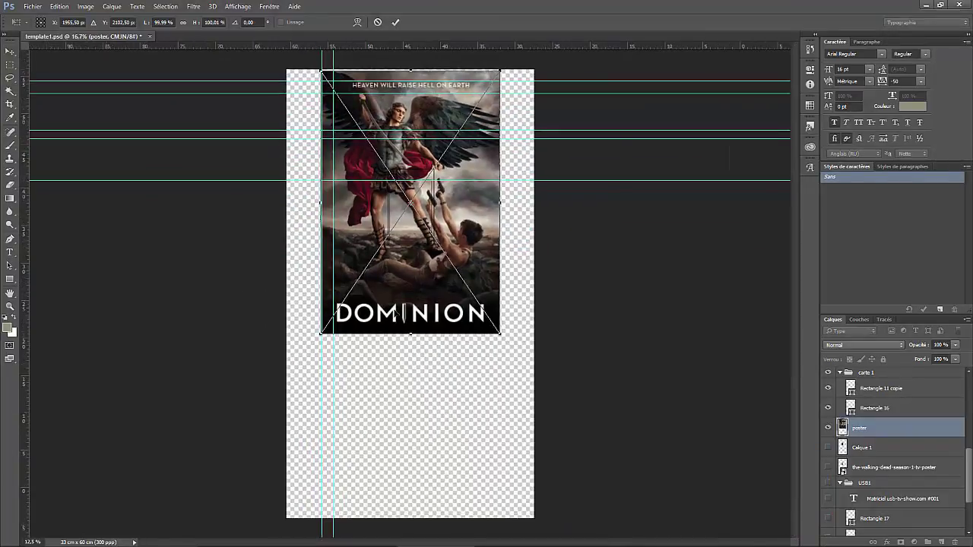
key("Return")
left_click_drag(471, 166, 522, 252)
Step: Free-transform the poster down to the frame, its top edge on the guide, and commit
key("ctrl+t")
left_click_drag(555, 423, 434, 217)
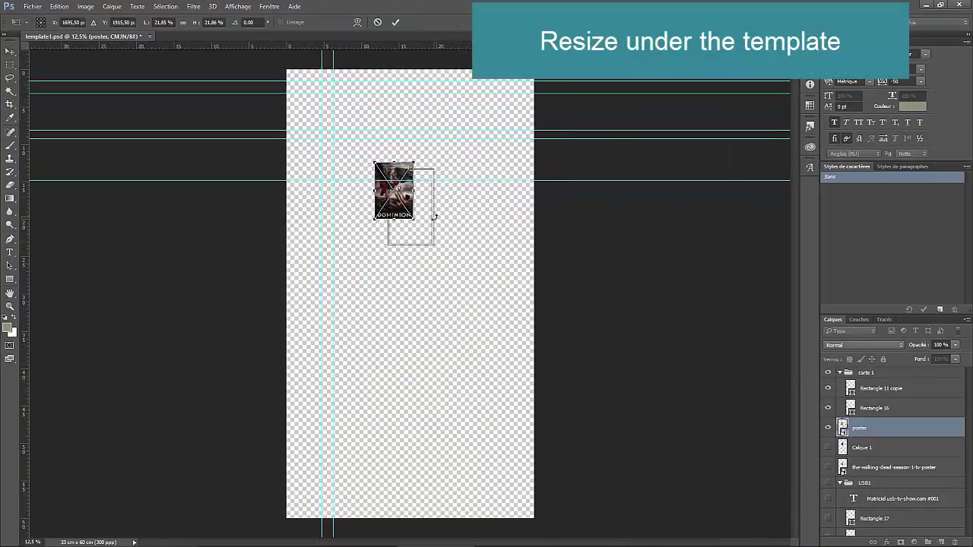
key("ctrl+plus")
key("ctrl+plus")
key("ctrl+plus")
key("ctrl+plus")
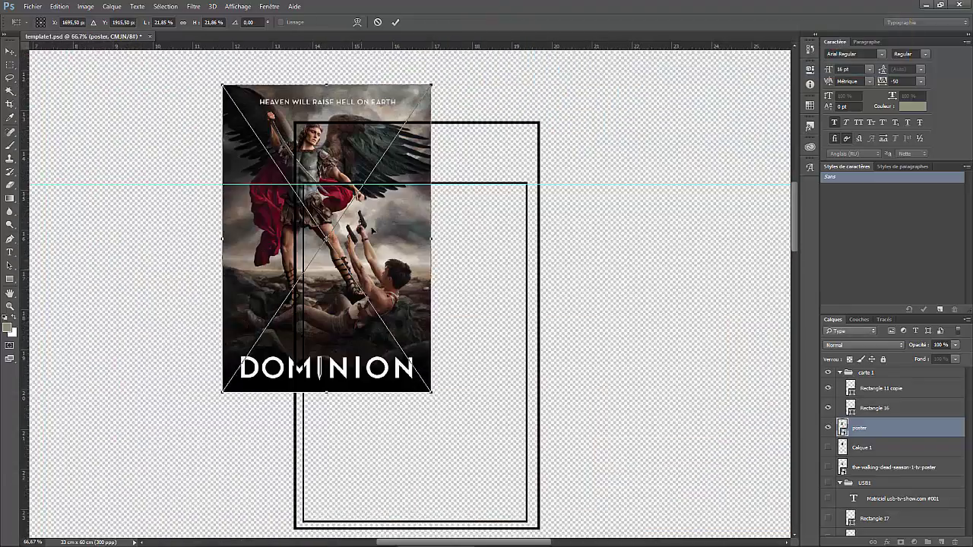
left_click_drag(421, 109, 559, 188)
left_click_drag(418, 170, 432, 138)
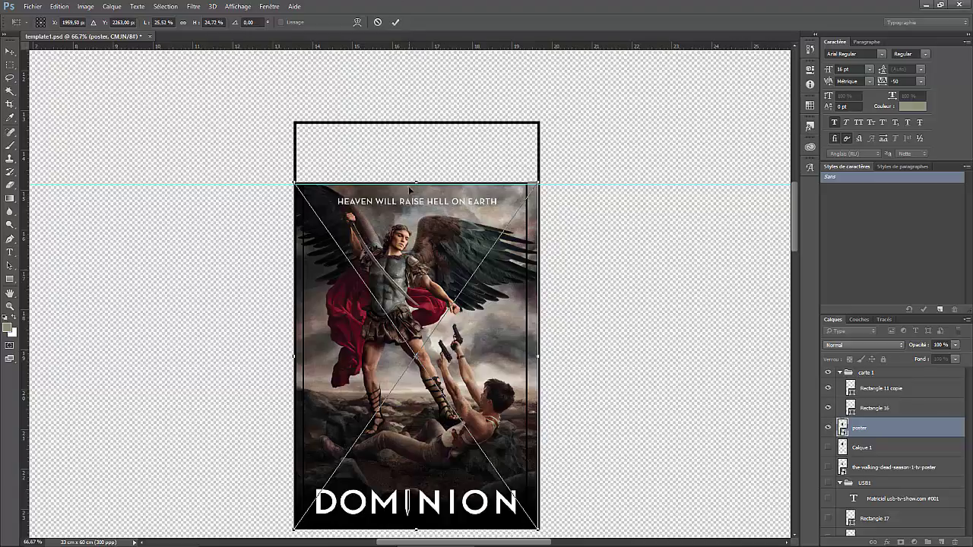
left_click(396, 22)
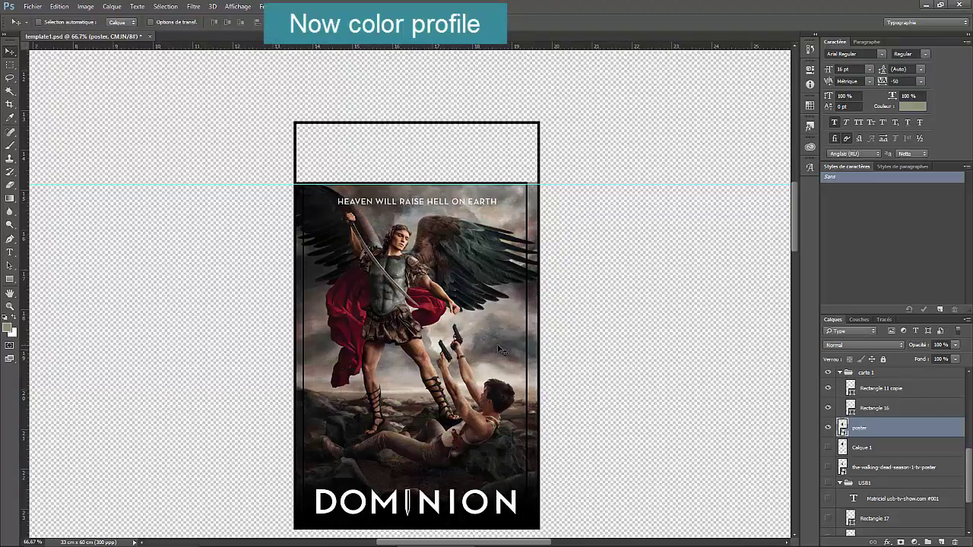
Step: Open Convert to Profile and compare CMYK profiles like Web Coated FOGRA28 and Euroscale Uncoated v2
key("ctrl+plus")
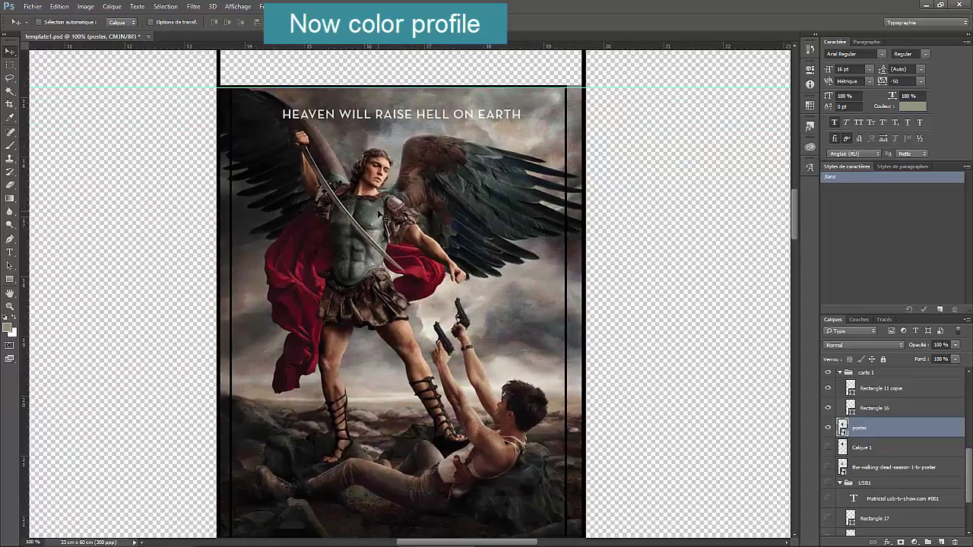
left_click(86, 6)
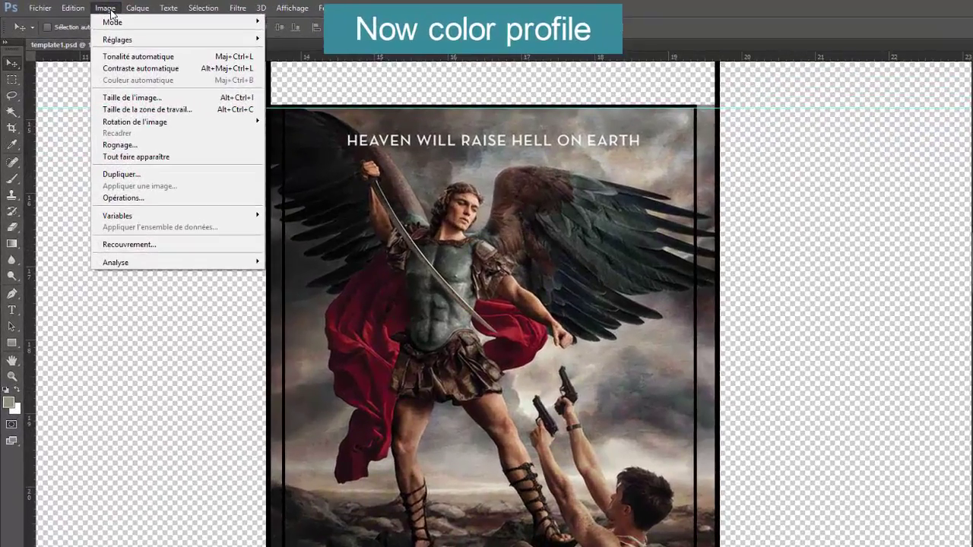
mouse_move(70, 6)
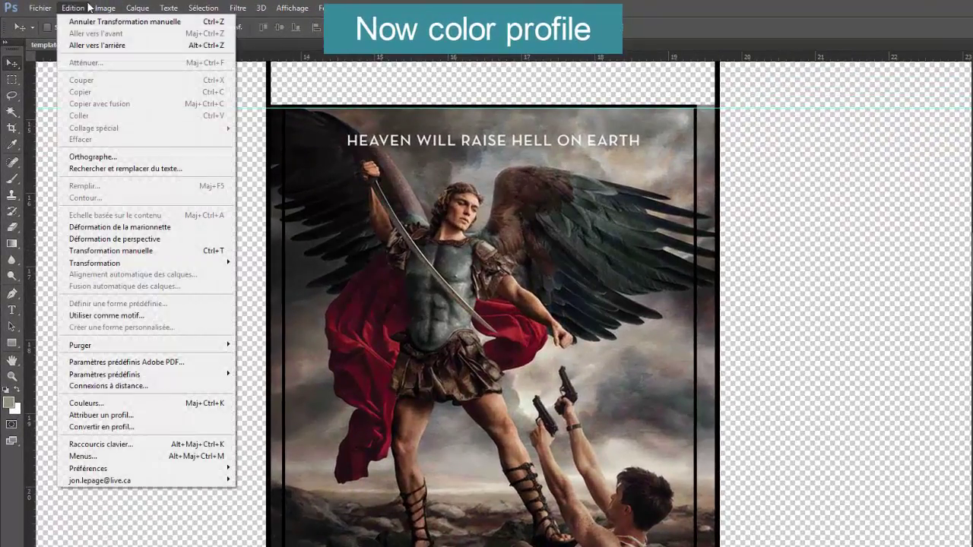
left_click(126, 426)
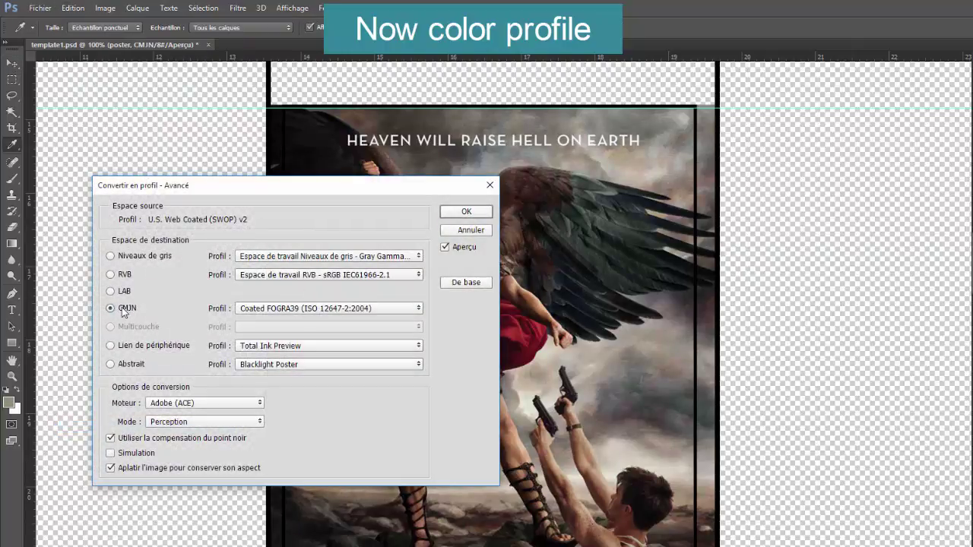
left_click(307, 312)
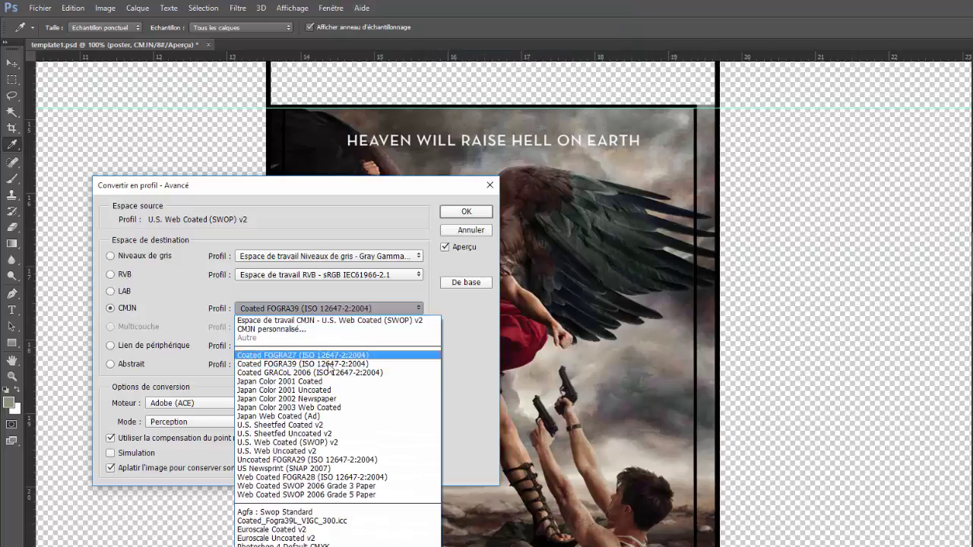
left_click(322, 478)
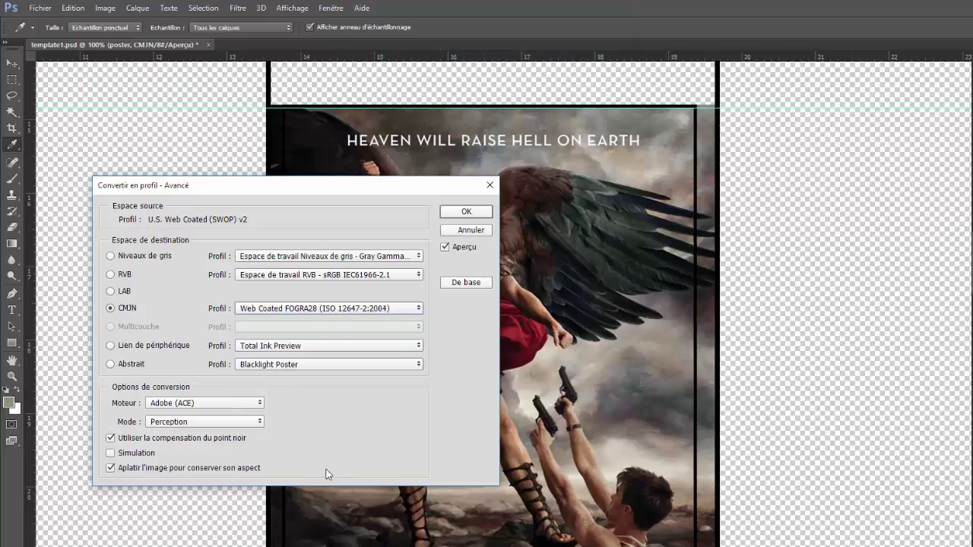
left_click(357, 316)
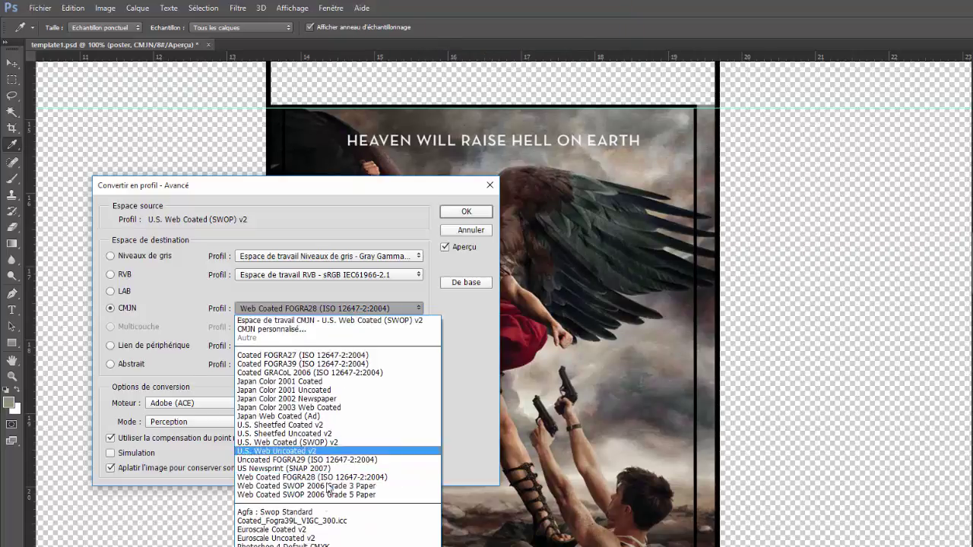
left_click(314, 512)
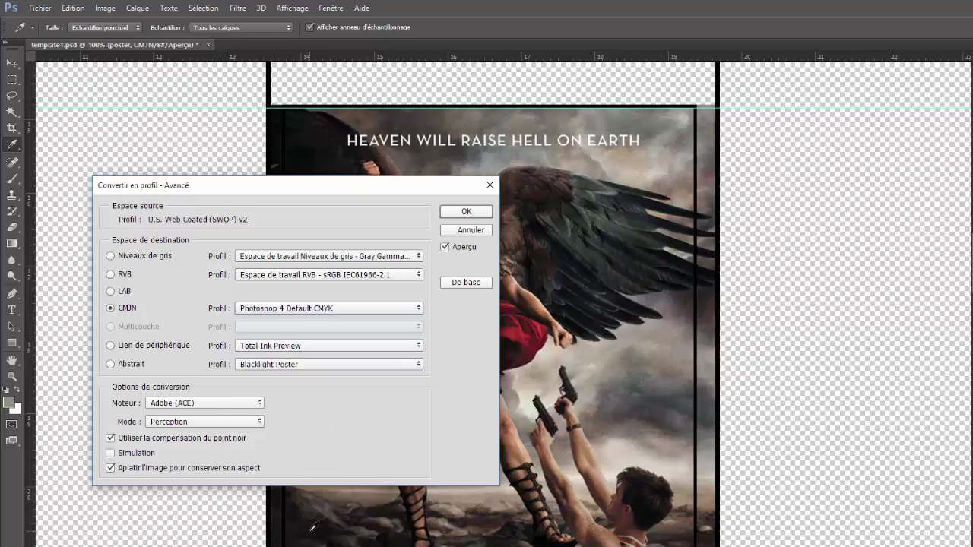
key("Up")
key("Up")
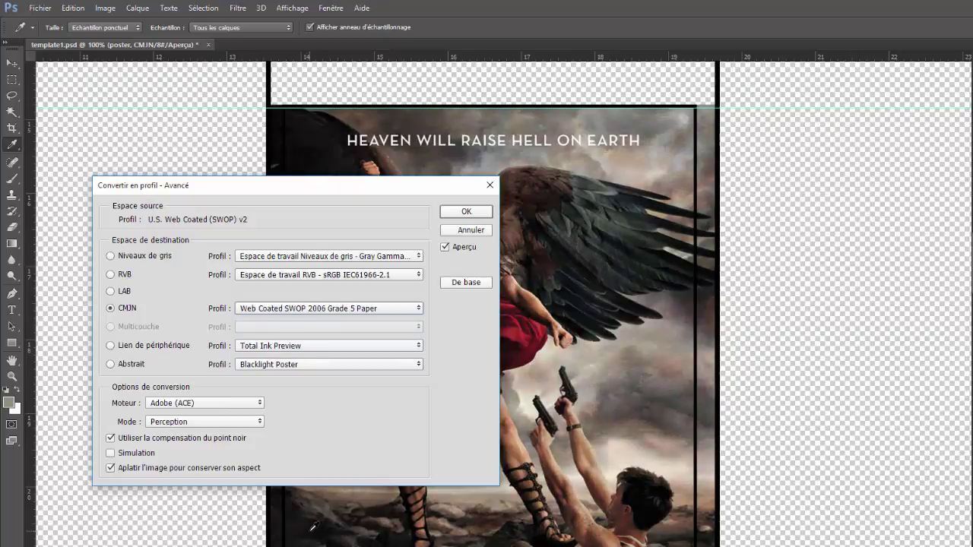
key("Down")
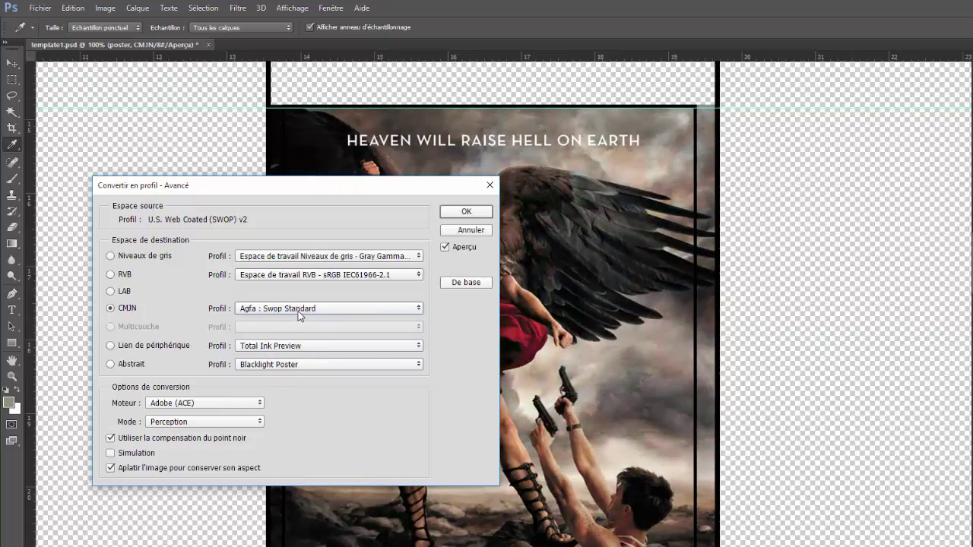
Step: Set the CMYK destination to Coated FOGRA39 (ISO 12647-2:2004) and apply the conversion
left_click(126, 291)
left_click(127, 308)
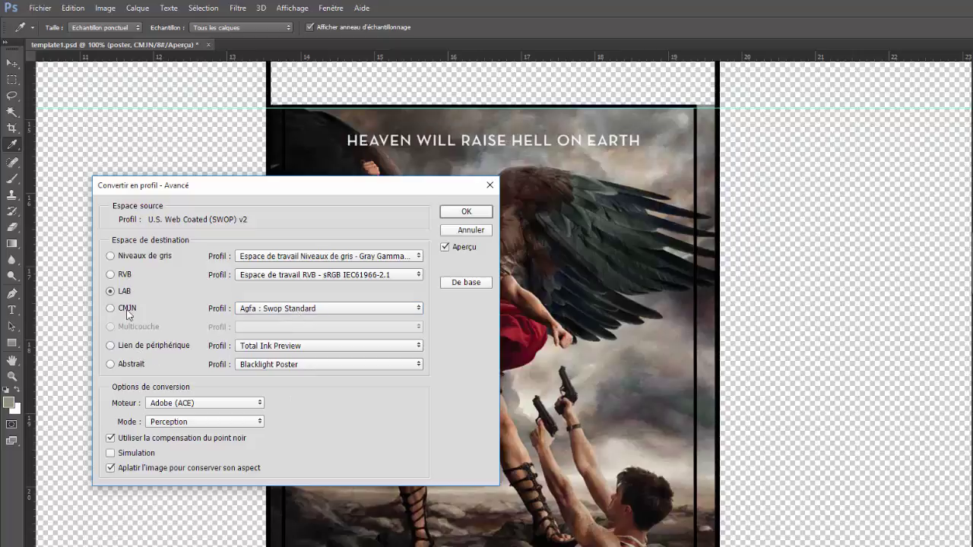
left_click(273, 308)
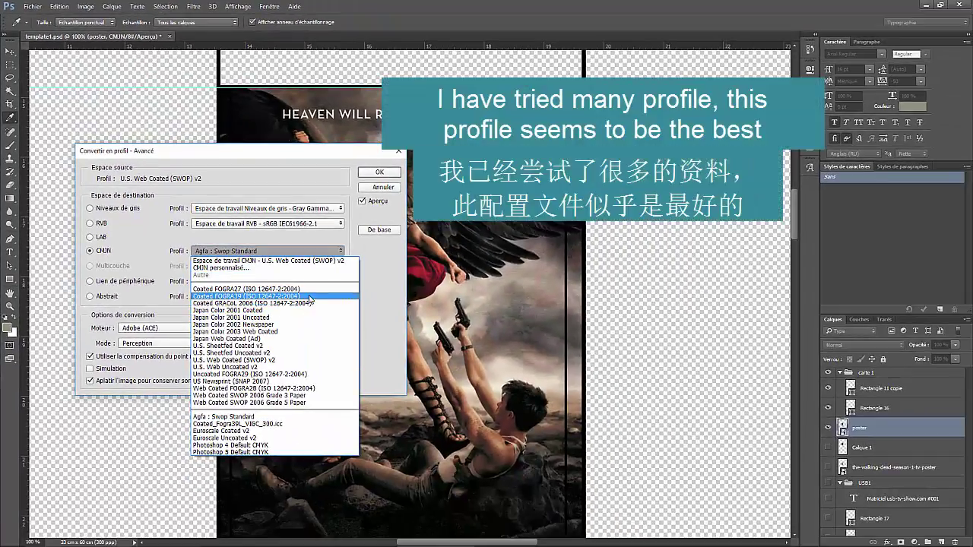
left_click(242, 316)
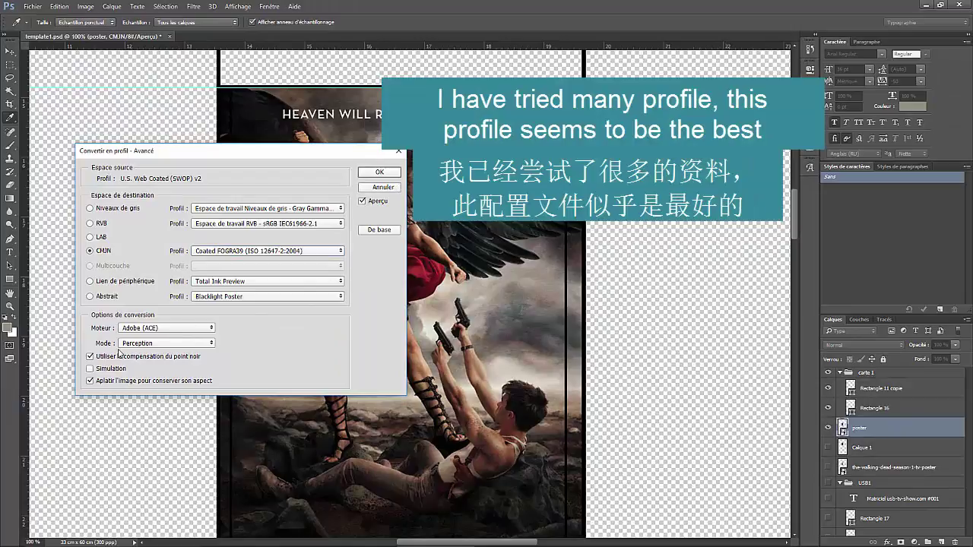
left_click(380, 172)
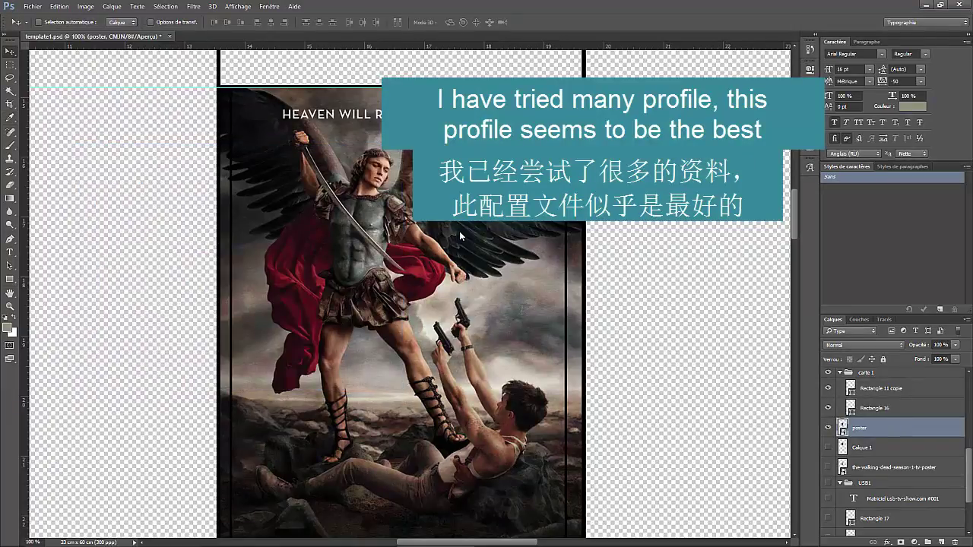
Step: Eyedropper-sample the sky near the title and wing, reading C28 M25 Y38 K6 in Info
scroll(561, 179, "up", 4)
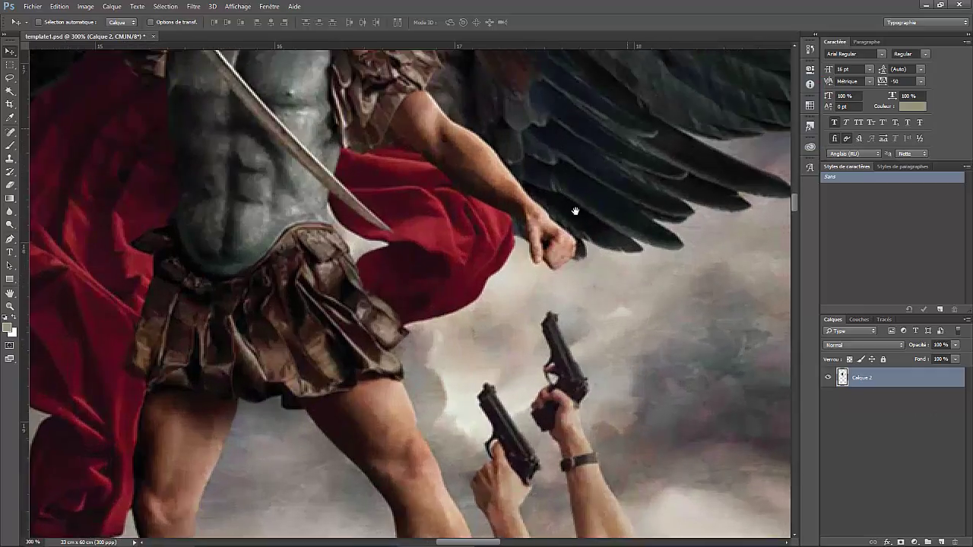
left_click_drag(575, 210, 495, 327)
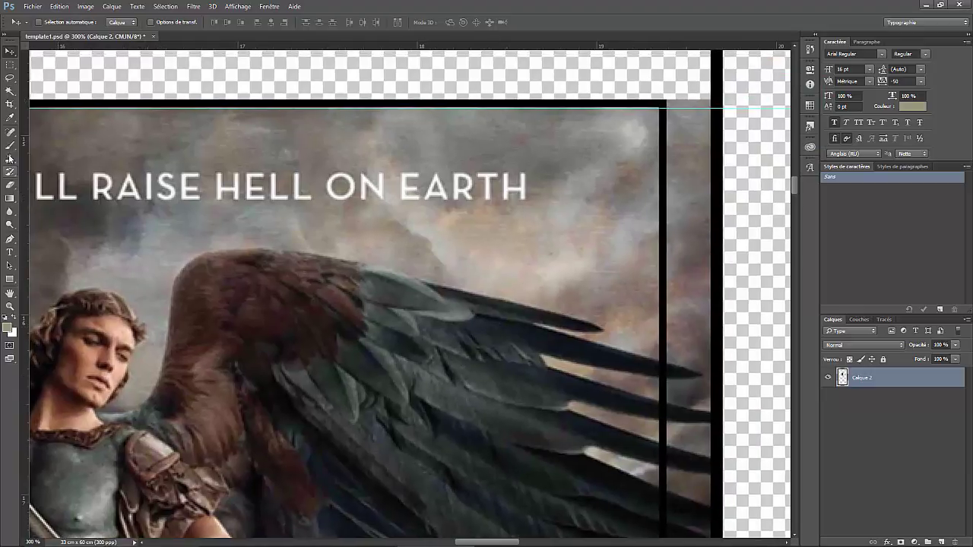
left_click(10, 117)
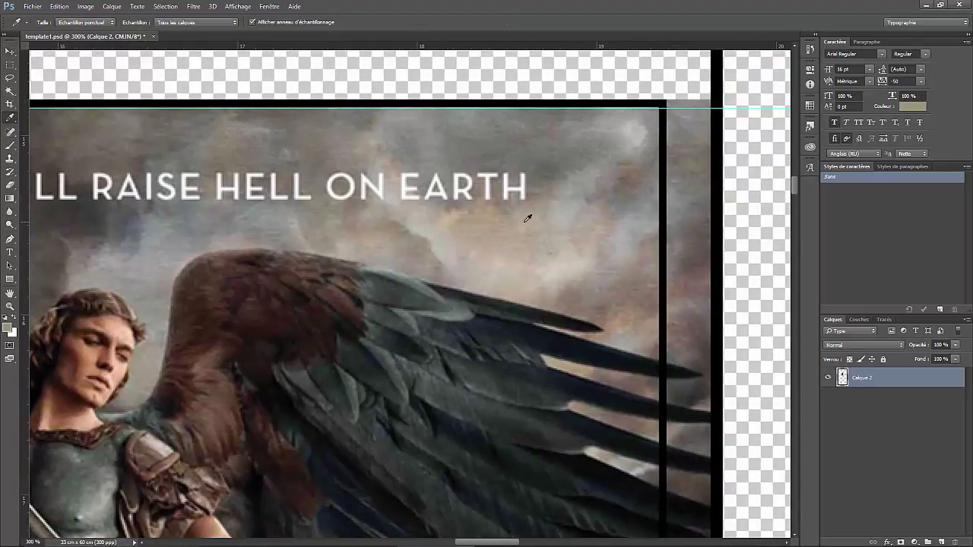
left_click(467, 227)
key("F8")
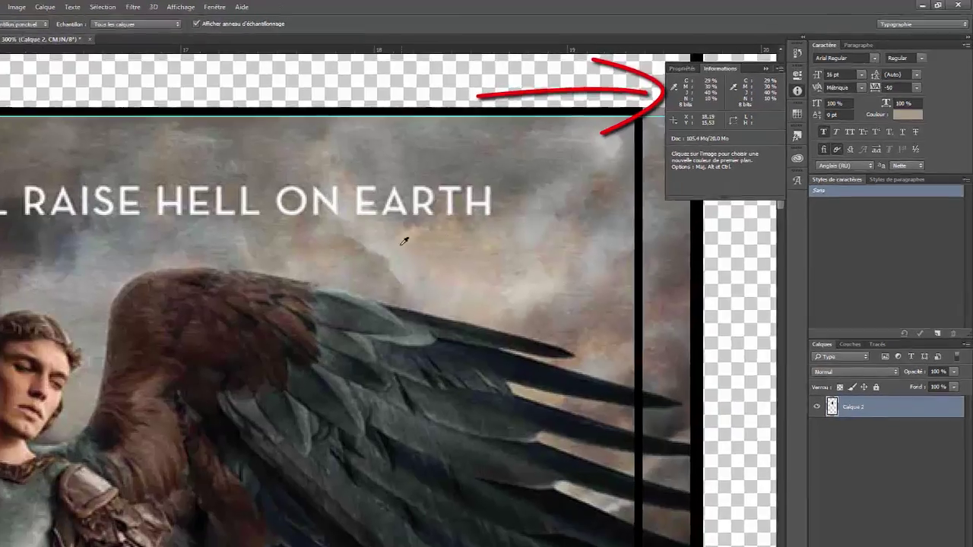
left_click(404, 241)
left_click_drag(457, 231, 480, 231)
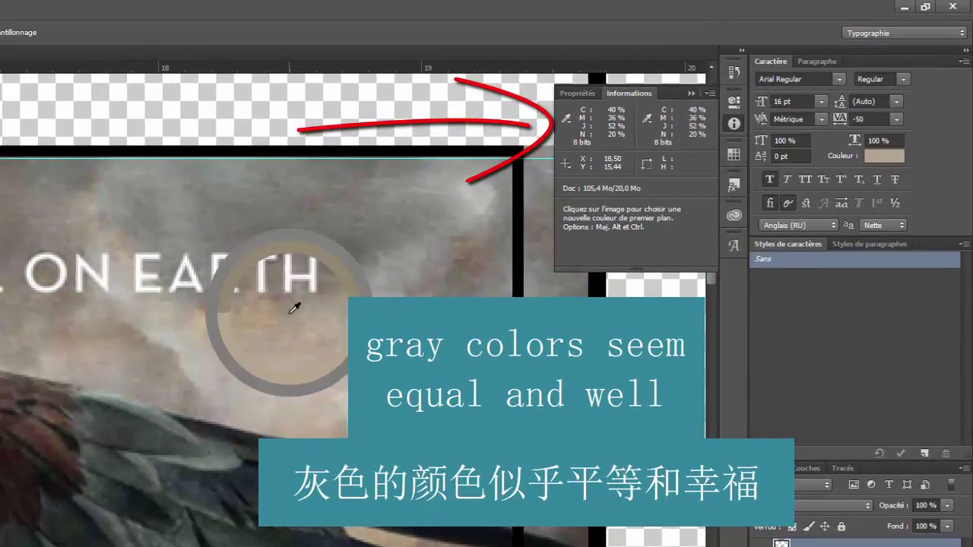
left_click_drag(305, 311, 315, 413)
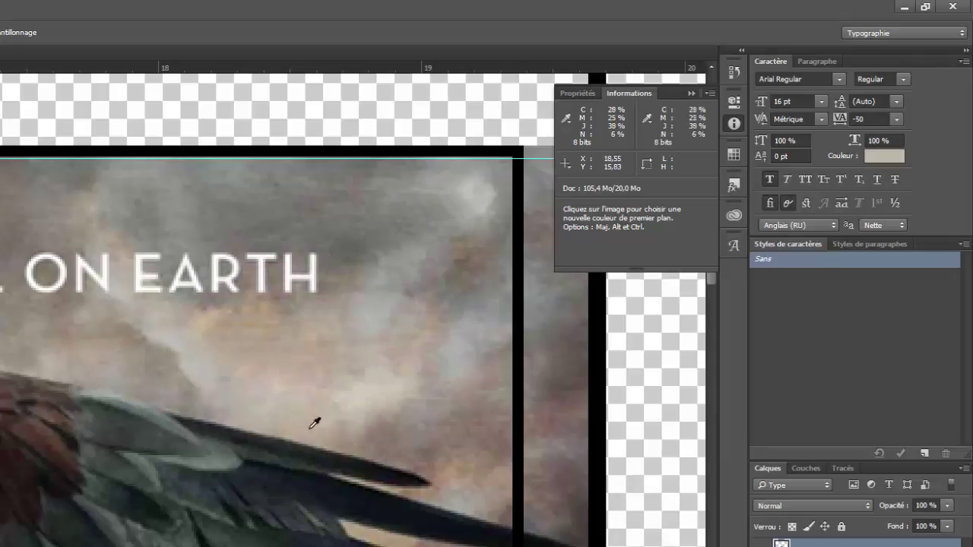
scroll(304, 456, "down", 1)
scroll(303, 463, "down", 3)
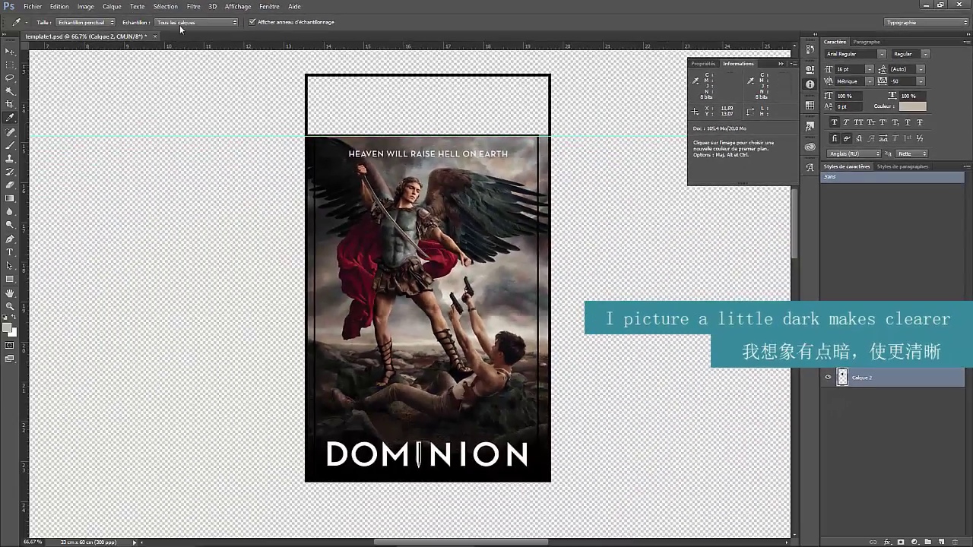
Step: Open the Curves adjustment and try the automatic correction
left_click(60, 6)
mouse_move(85, 6)
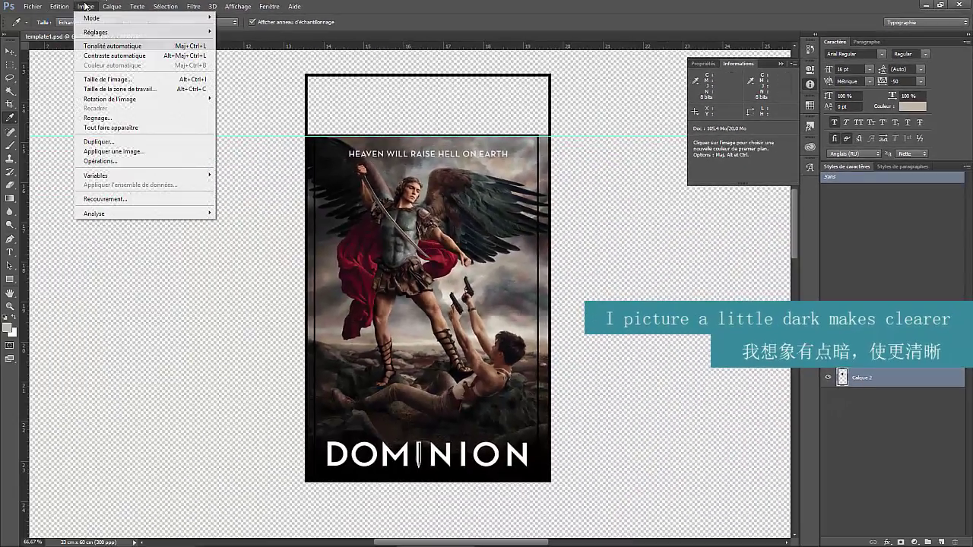
mouse_move(137, 32)
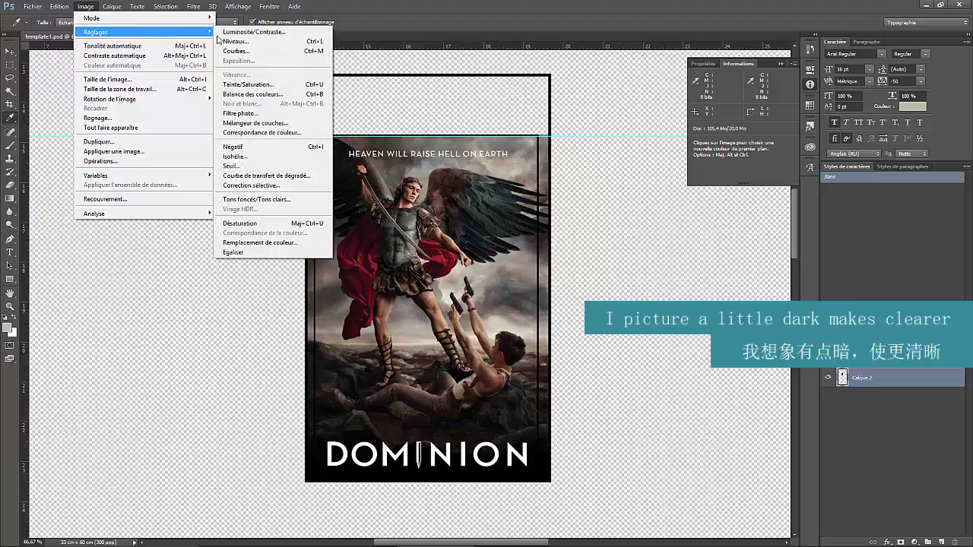
left_click(243, 51)
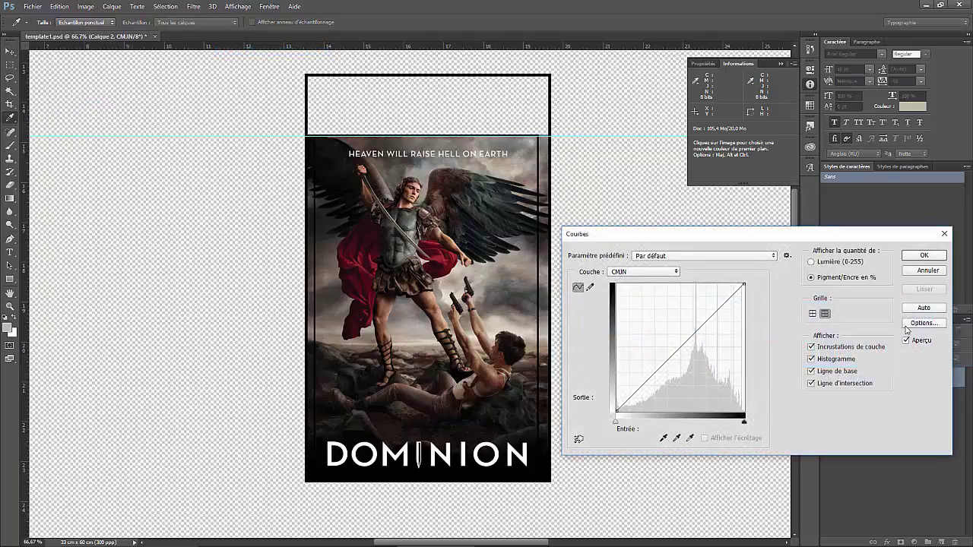
left_click(922, 309)
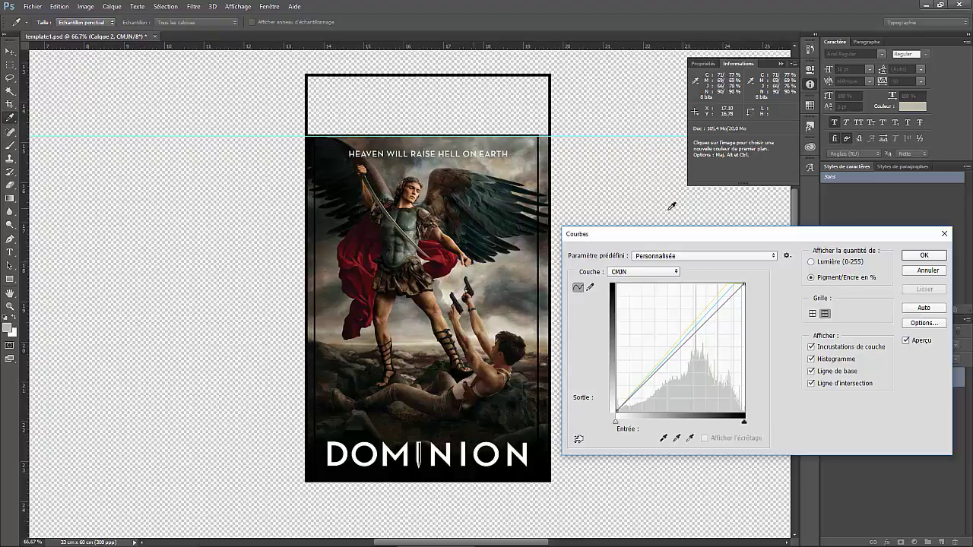
Step: Apply the Plus clair (RVB) curve preset, comparing with Preview toggled, and confirm
left_click(735, 258)
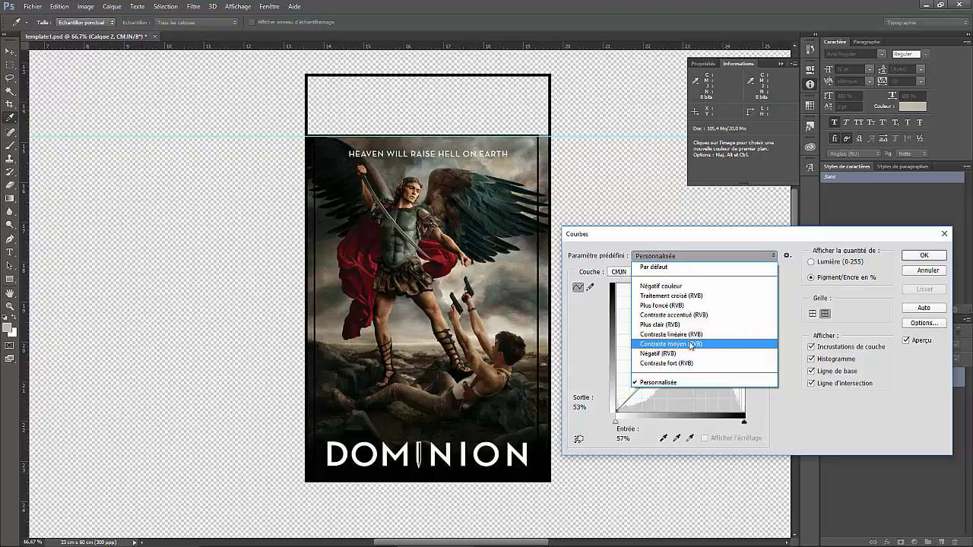
left_click(688, 325)
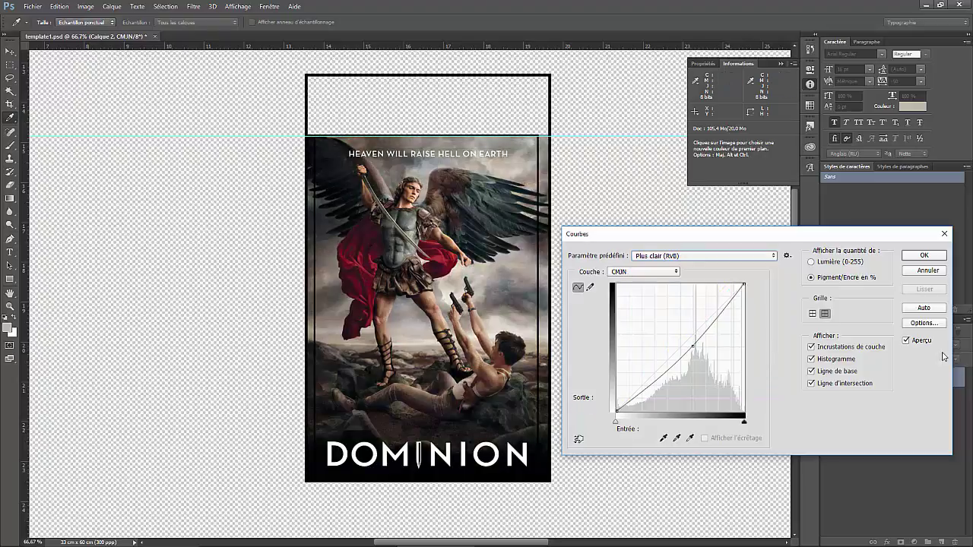
left_click(918, 343)
left_click(918, 344)
left_click(918, 344)
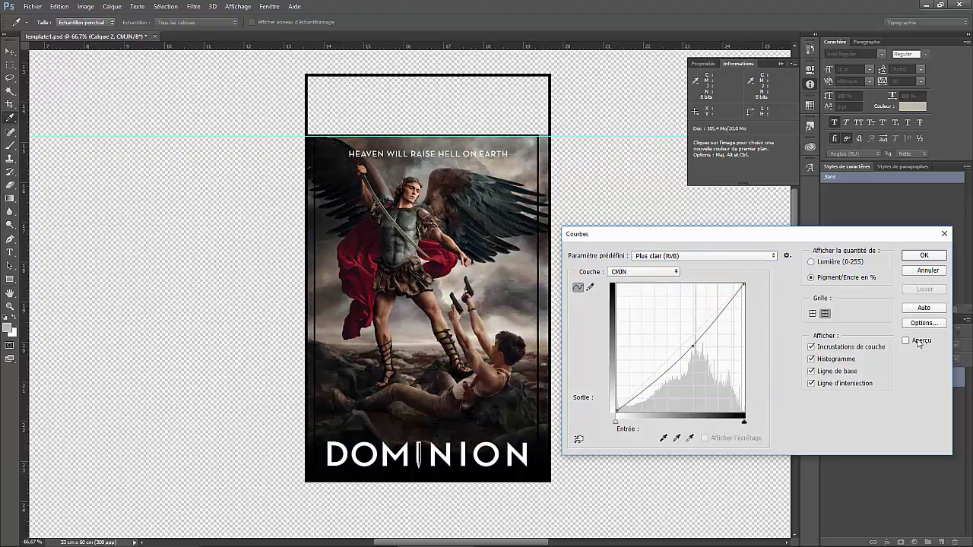
left_click(918, 343)
left_click(923, 255)
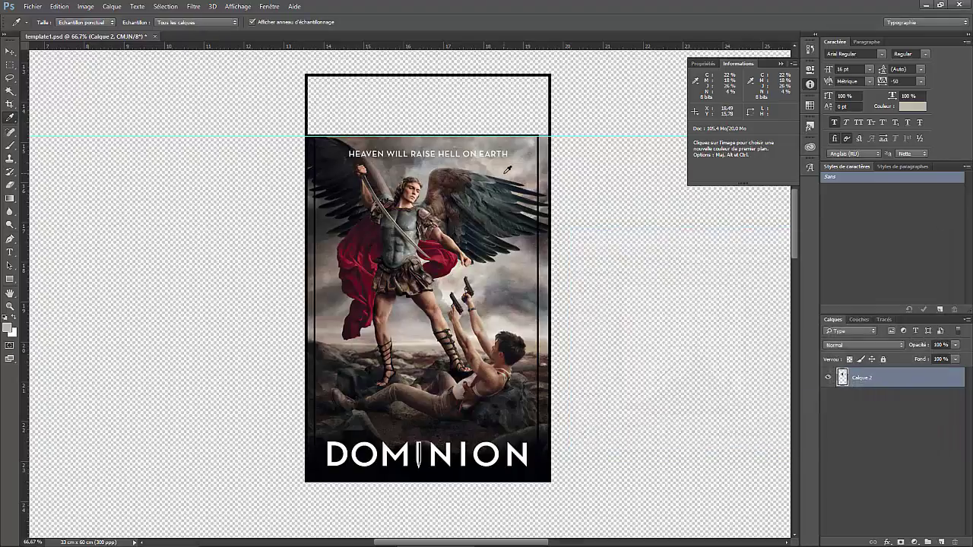
Step: Save the poster to Bureau as 'testin 3634623464267247.psd', confirming the PSD options
key("ctrl+plus")
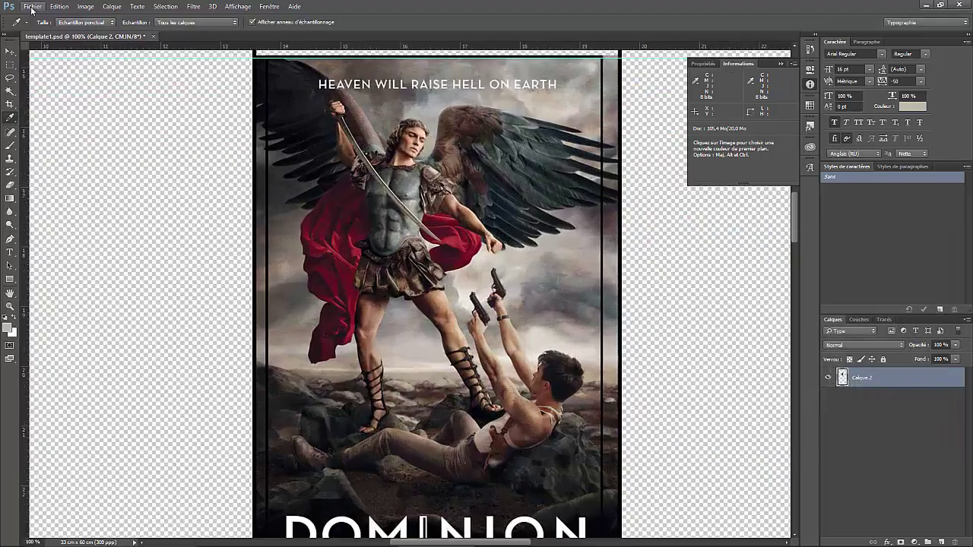
left_click(31, 7)
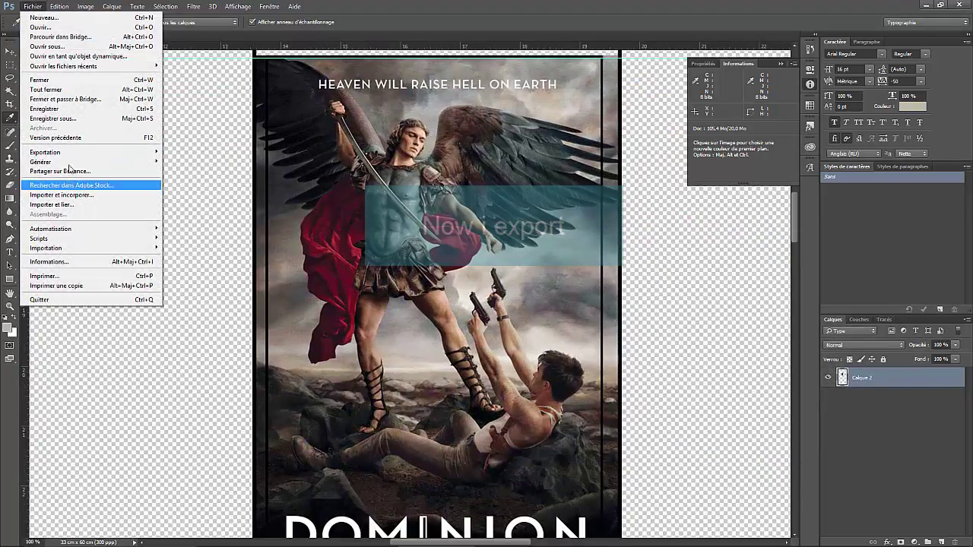
left_click(67, 119)
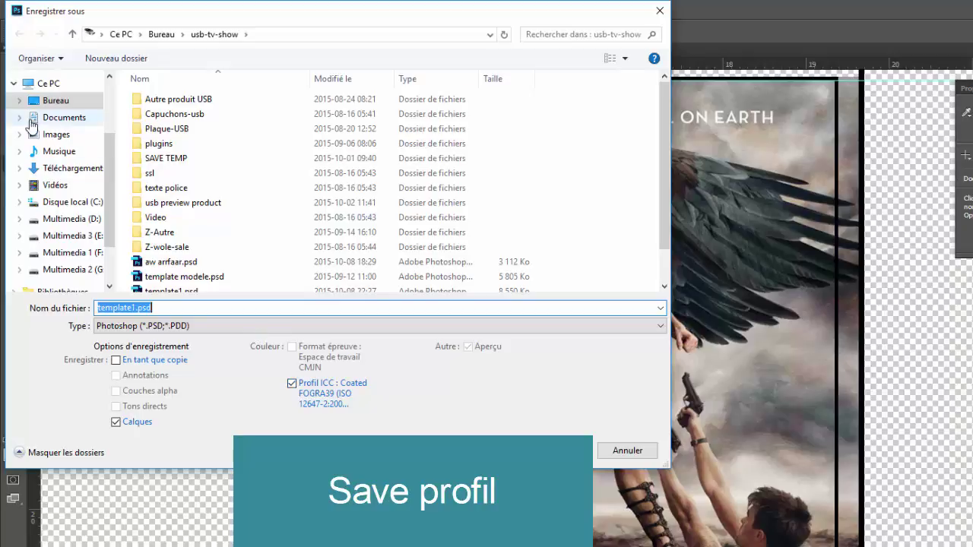
left_click(48, 102)
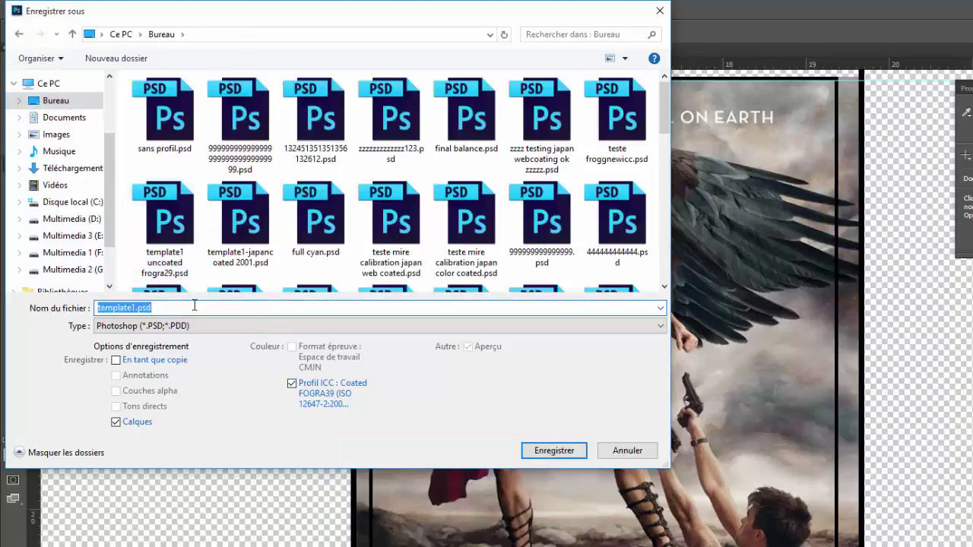
type("testi")
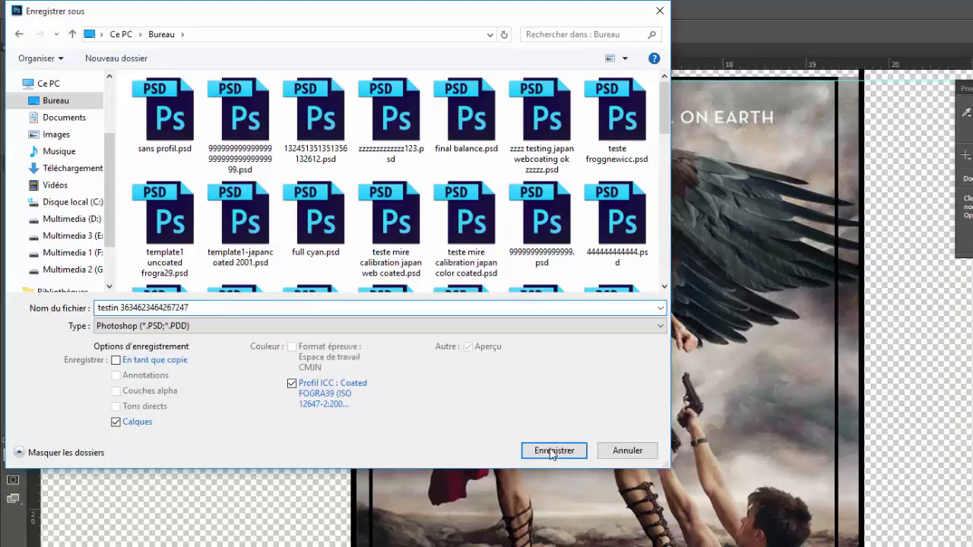
type("n 3634623464267247")
left_click(553, 451)
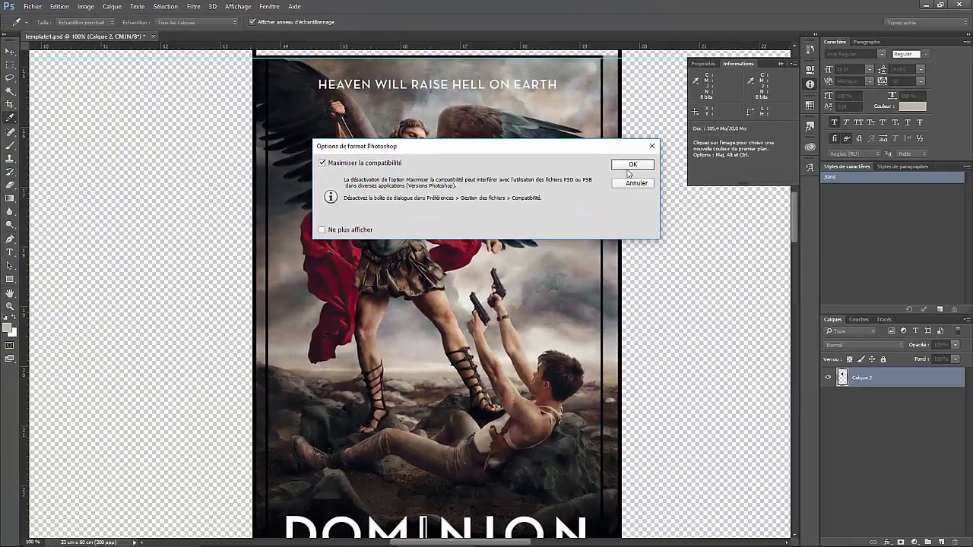
left_click(628, 166)
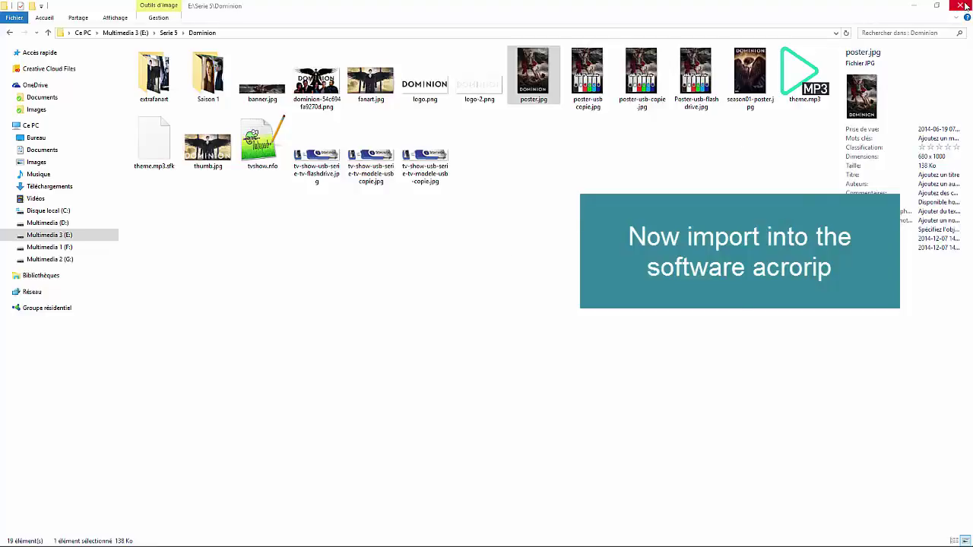
Step: Close Photoshop and launch Oracle VM VirtualBox from the Start menu
left_click(966, 5)
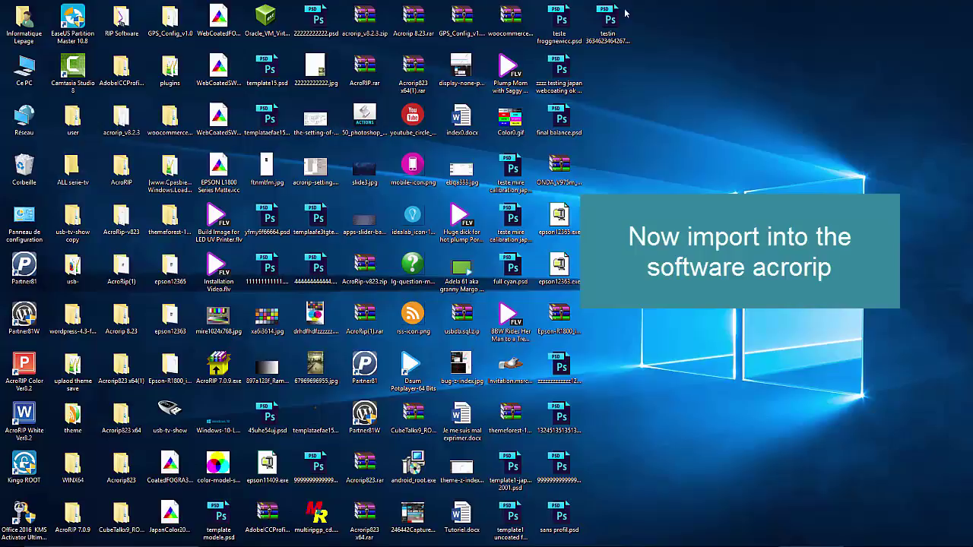
left_click(13, 526)
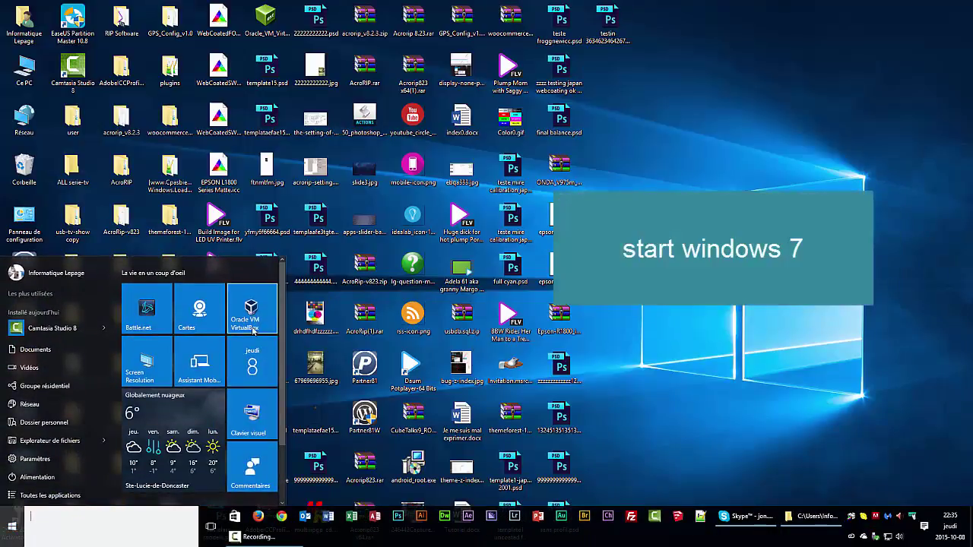
left_click(261, 322)
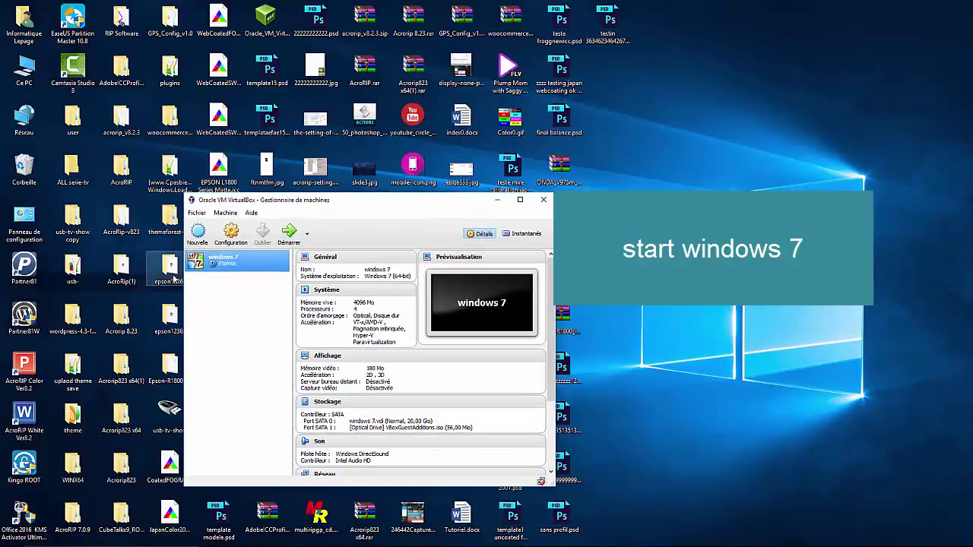
Step: Boot the windows 7 virtual machine and maximize its window to full screen
double_click(227, 263)
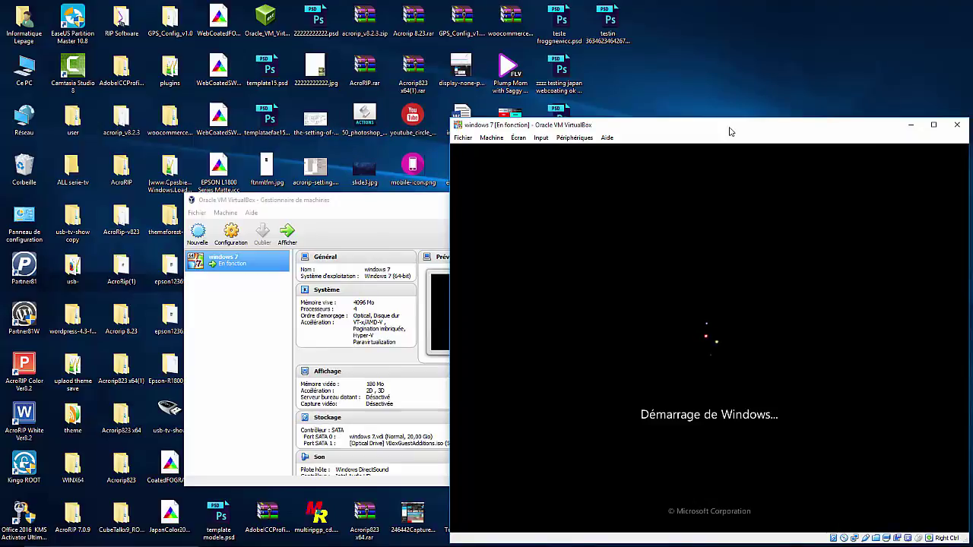
double_click(755, 132)
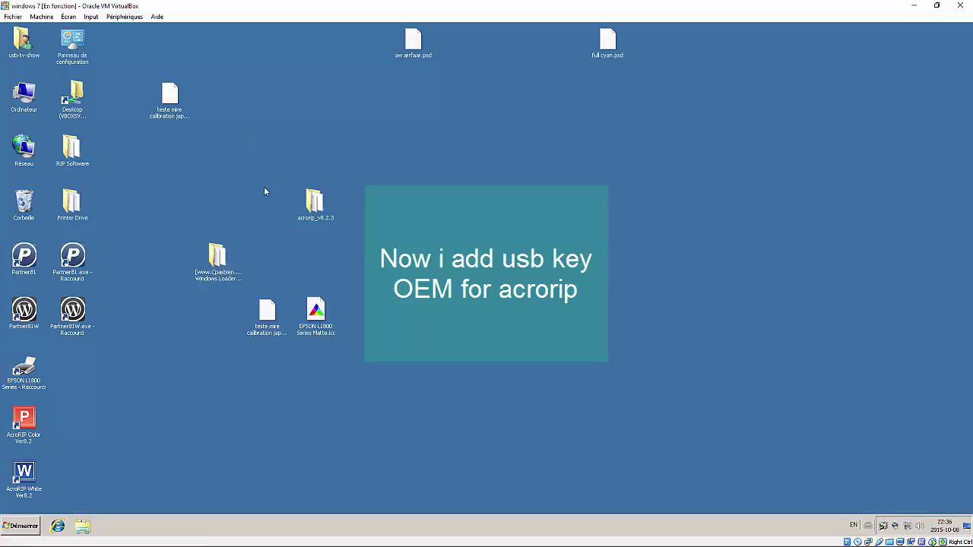
left_click(124, 16)
Step: Attach the OEM ET99 Token [0106] USB dongle to the guest
mouse_move(125, 51)
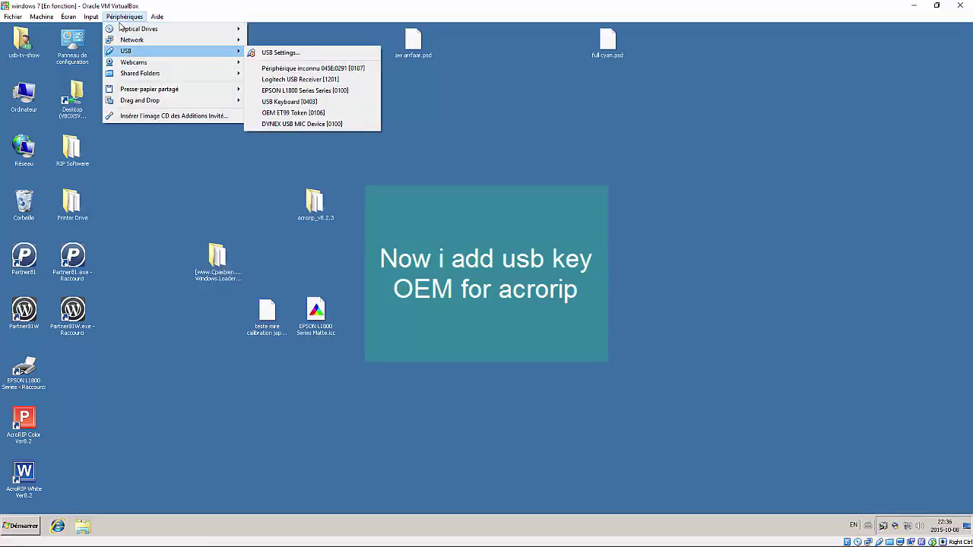
key("Down")
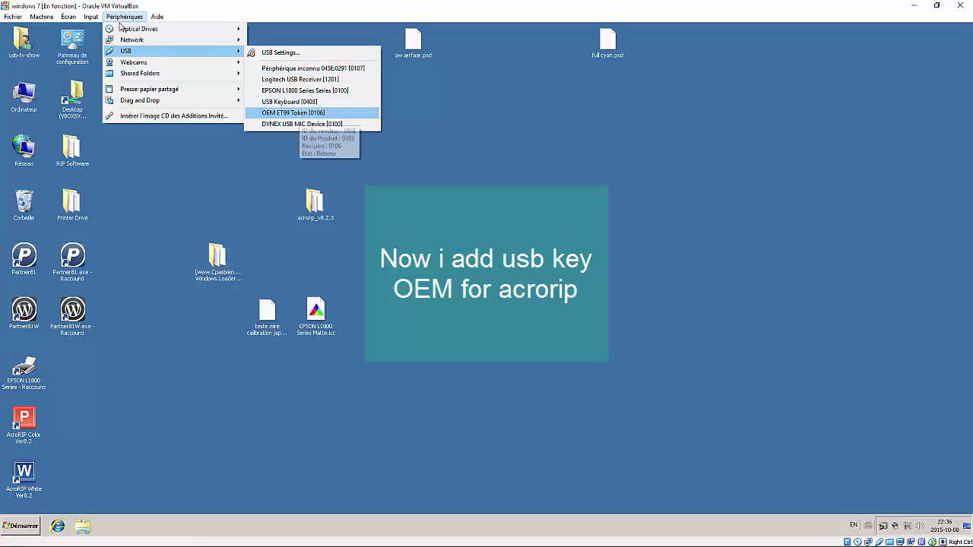
key("Return")
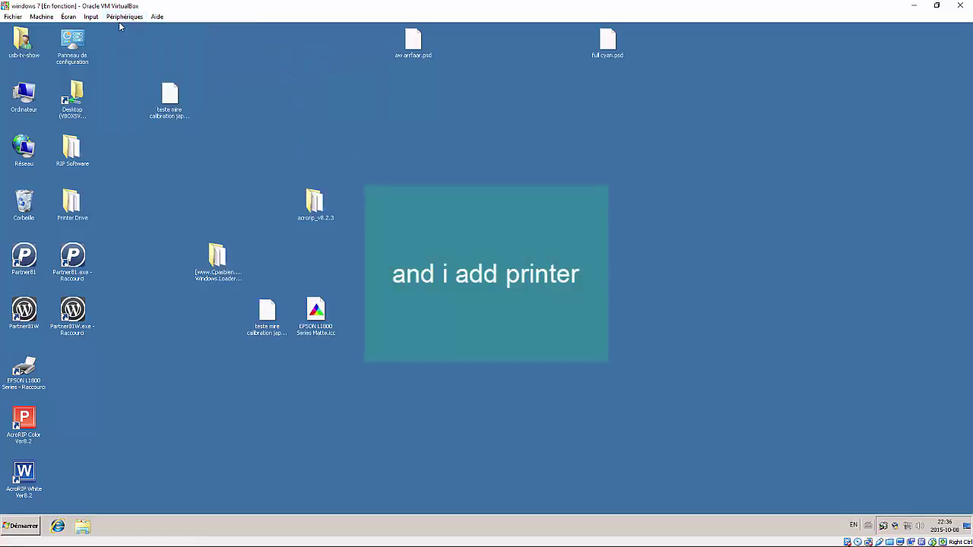
Step: Attach the EPSON L1800 Series [0100] USB printer to the guest
left_click(120, 23)
key("Down")
key("Down")
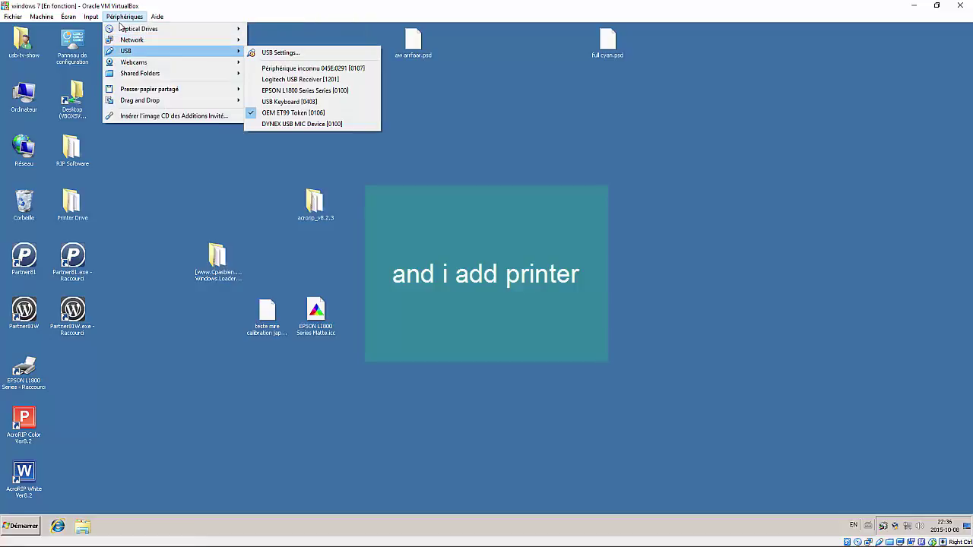
key("Right")
key("Down")
key("Down")
key("Down")
key("Return")
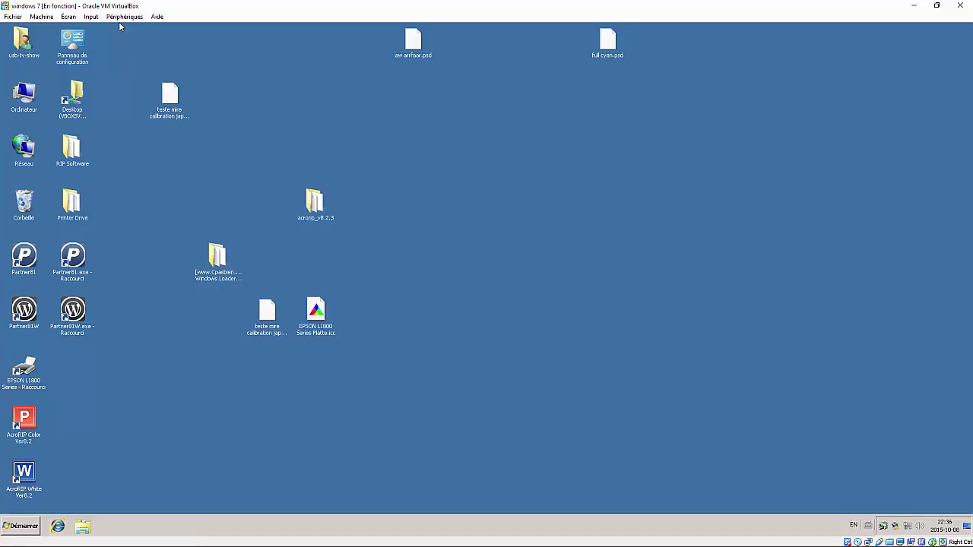
Step: Recheck the USB device list to confirm both devices stay attached
left_click(119, 23)
key("Down")
key("Down")
key("Down")
key("Right")
key("Down")
key("Down")
key("Down")
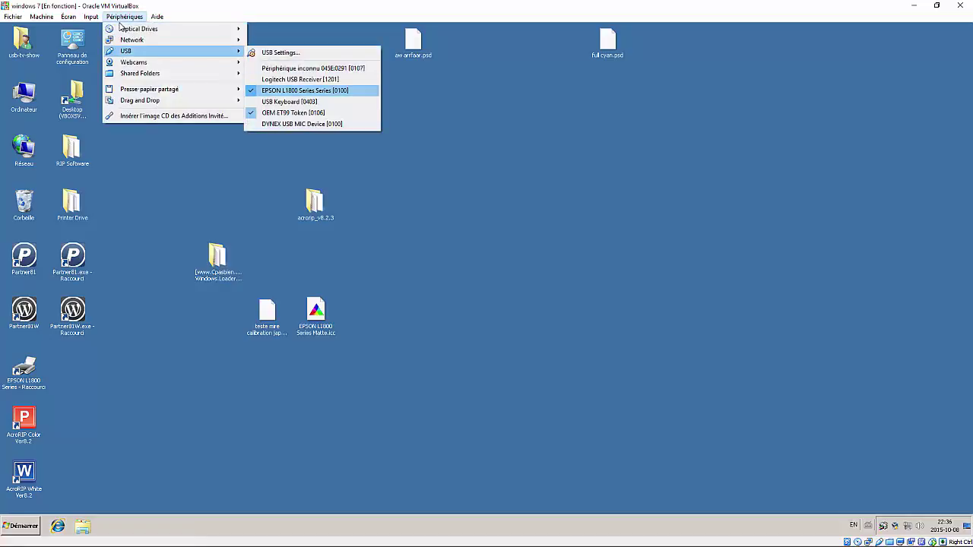
key("Down")
key("Down")
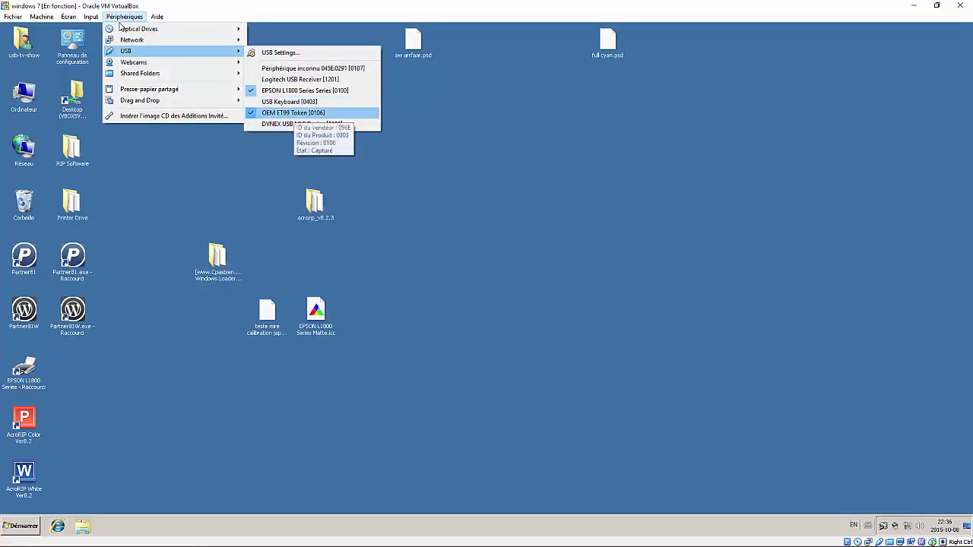
key("Return")
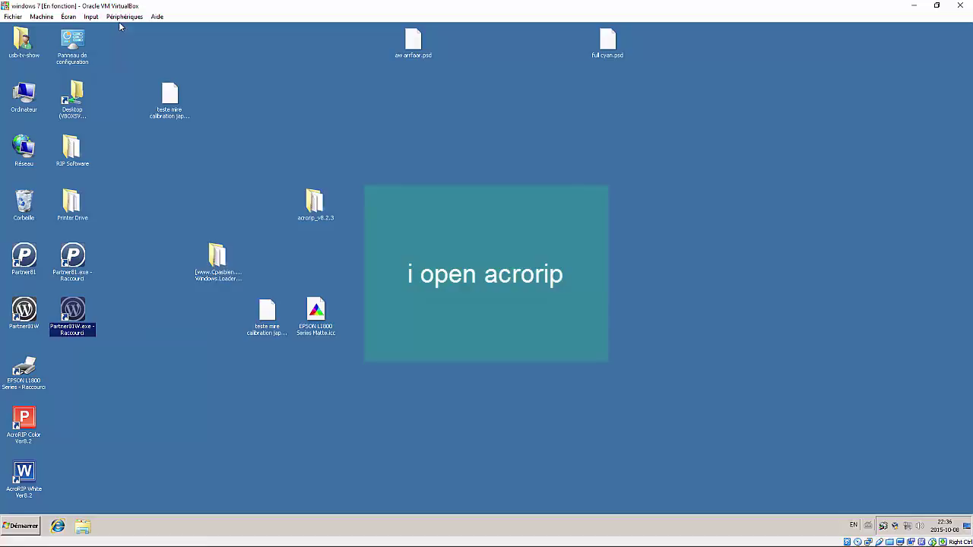
Step: Set AcroRIP's colour-management Brightness to 100 for the loaded Dominion poster
left_click(119, 27)
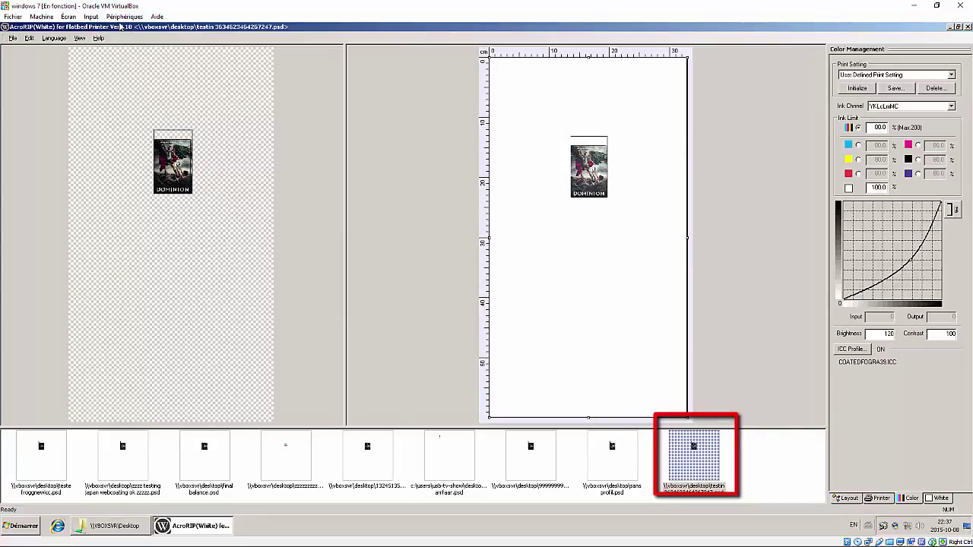
key("Tab")
type("100")
key("Tab")
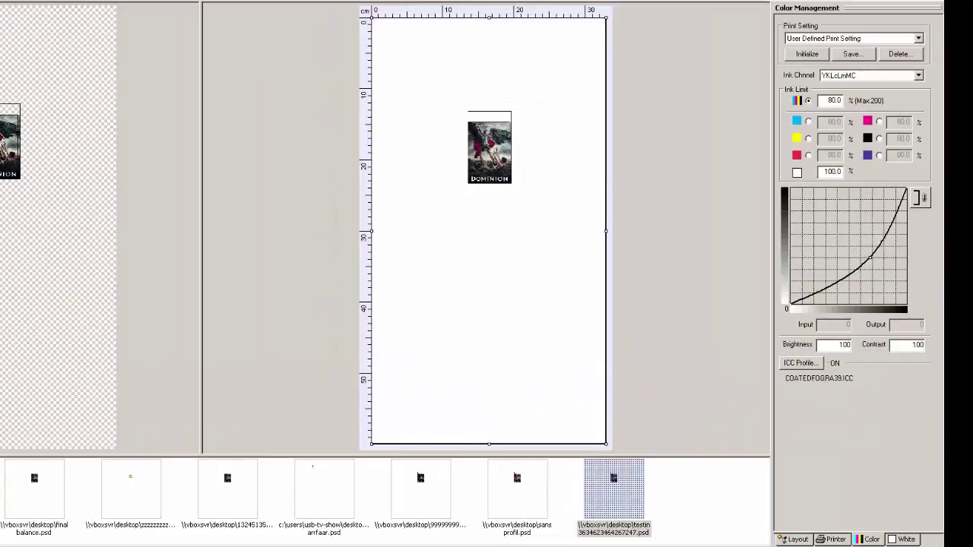
Step: Load the FINAL print setting preset and reset the colour settings to their defaults
key("alt+Down")
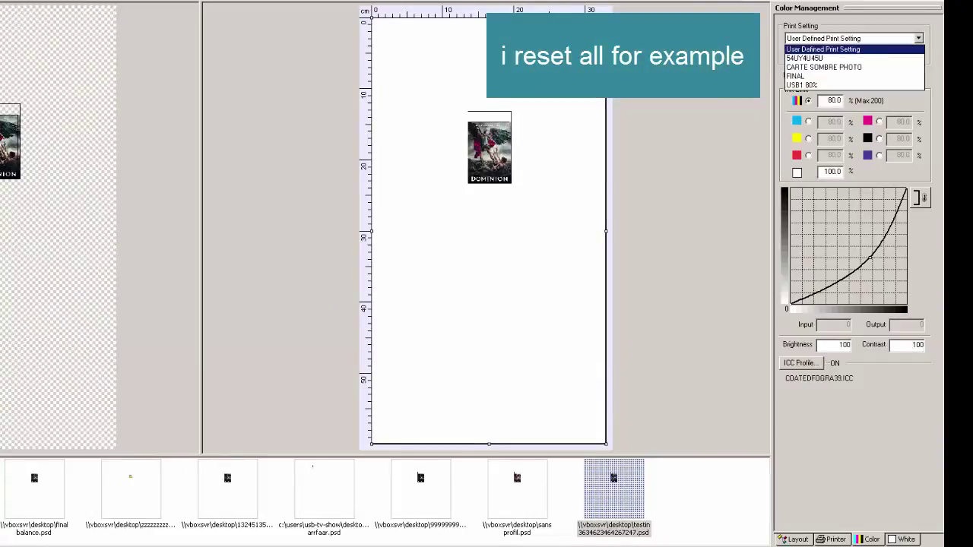
key("Down")
key("Down")
key("Down")
key("Return")
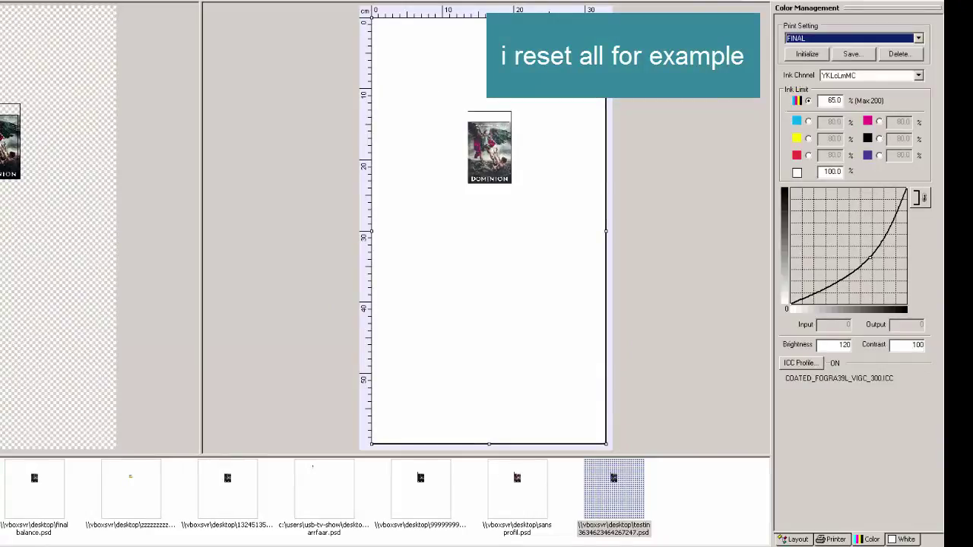
key("Tab")
key("space")
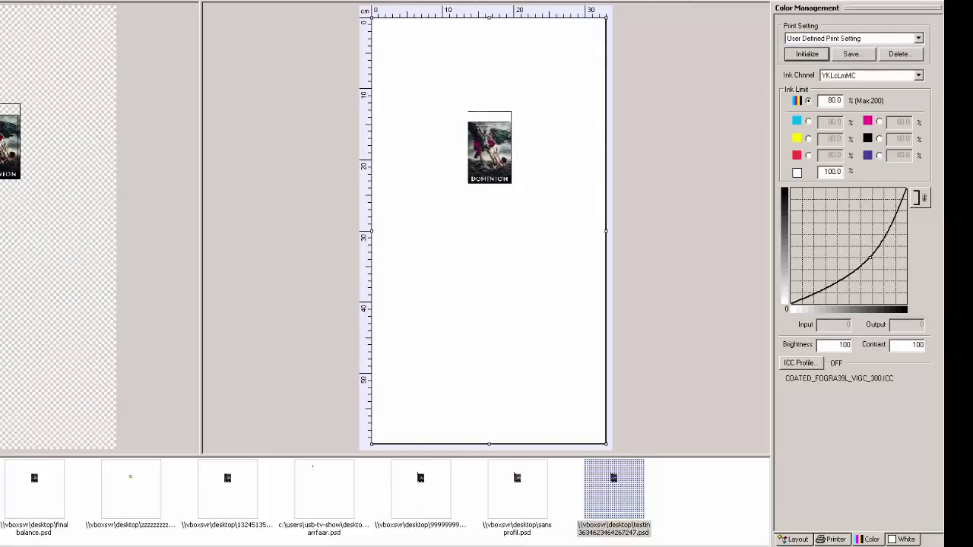
Step: Set the ink channels to YKWWMC, then go to the printer properties
key("Tab")
key("Tab")
key("Tab")
key("alt+Down")
key("Down")
key("Return")
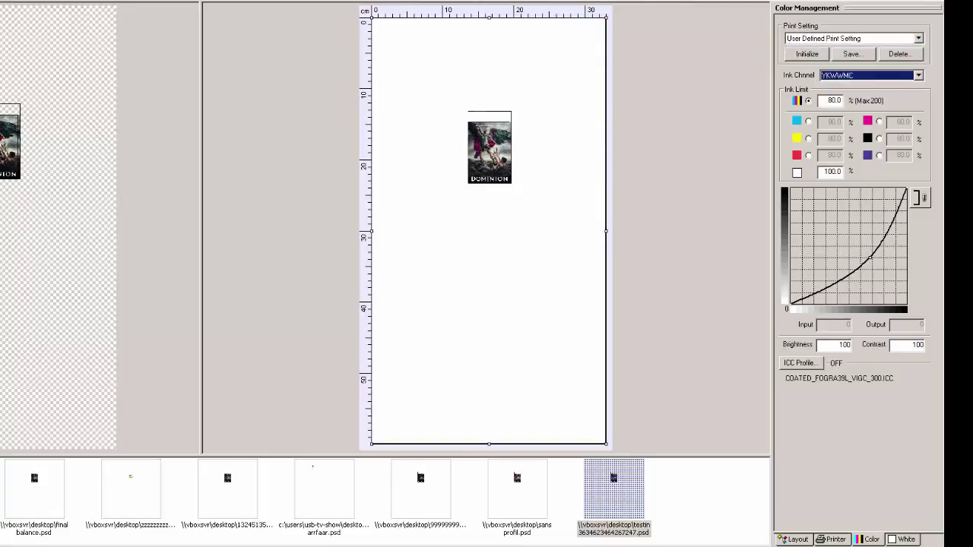
key("ctrl+shift+Tab")
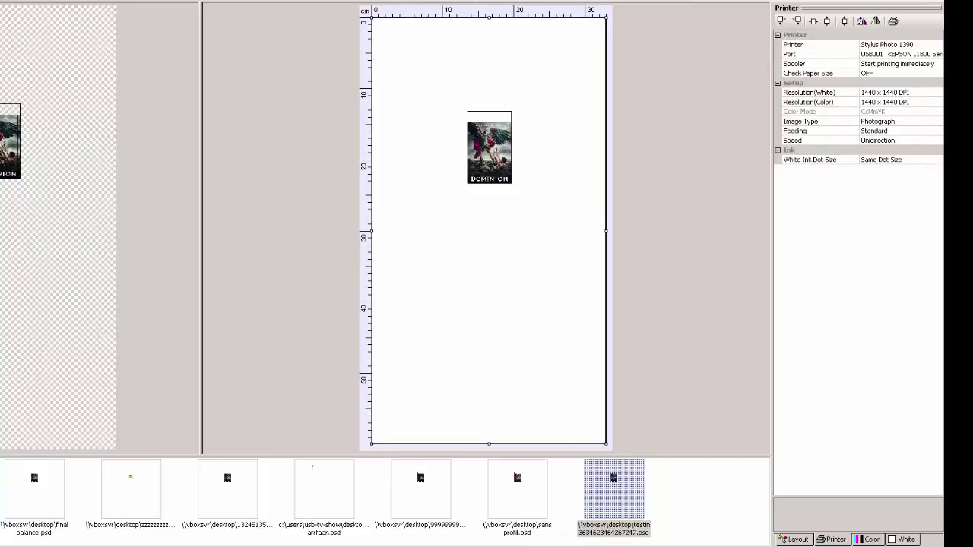
Step: Set the Layout output width to 33, making the height 59.998
key("ctrl+shift+Tab")
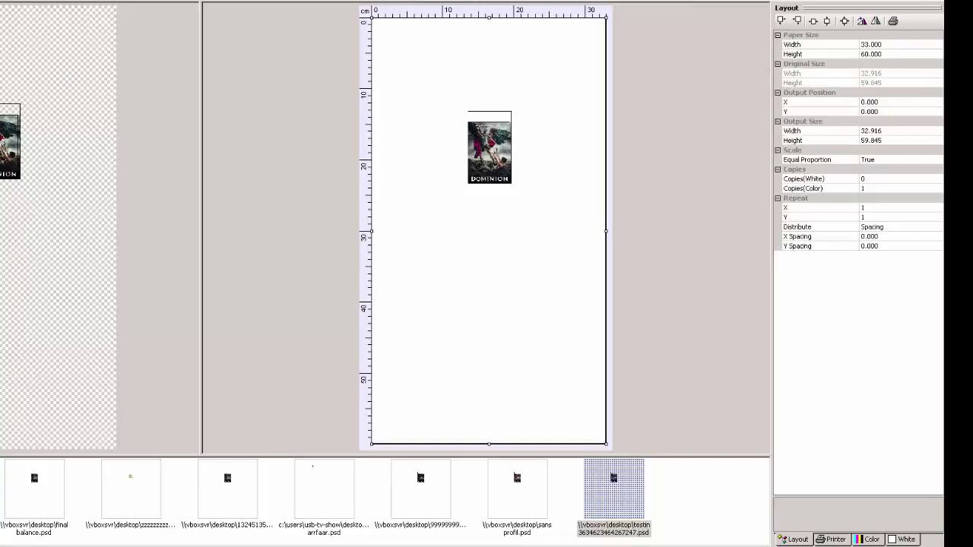
left_click(871, 131)
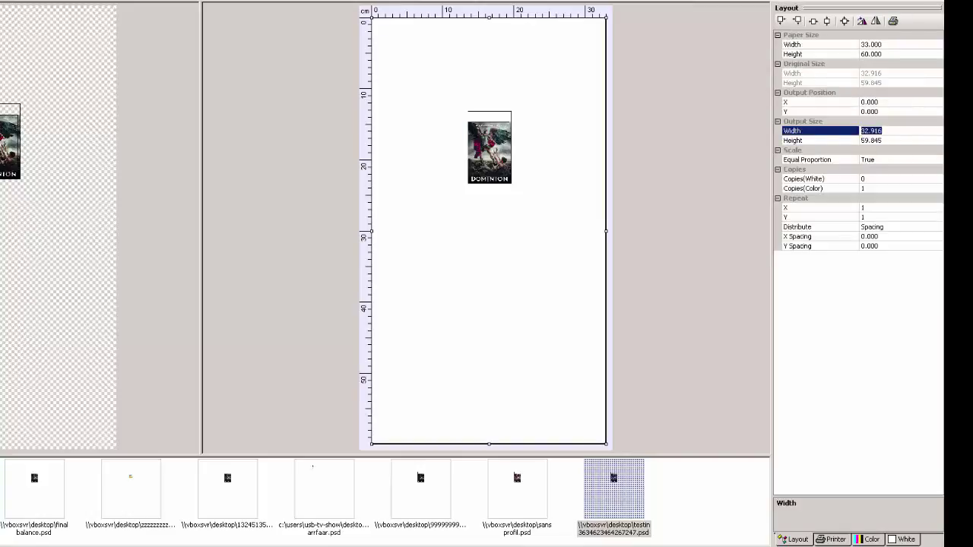
type("33")
key("Return")
Step: Review the Printer, Color and White tabs, leaving white layer generation unchanged, then return to Color
key("ctrl+Tab")
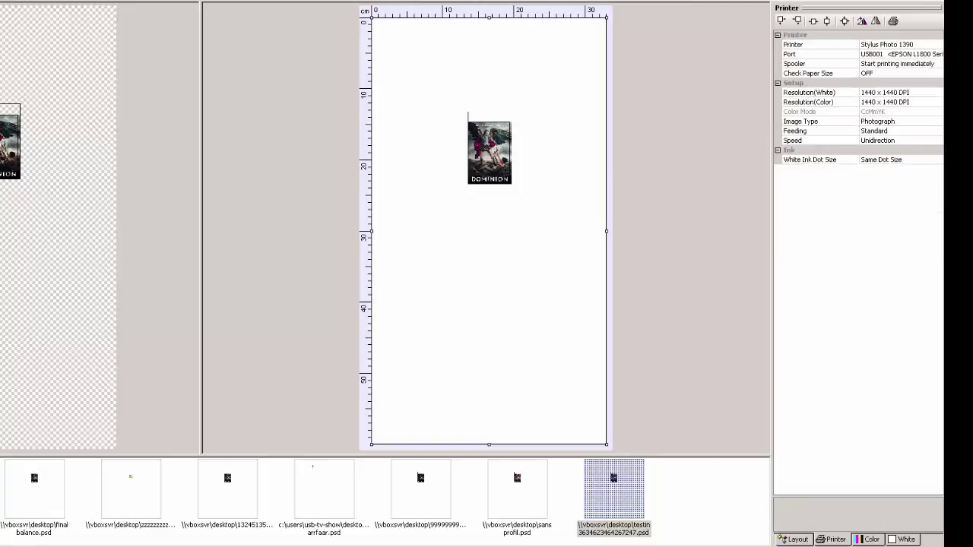
key("ctrl+Tab")
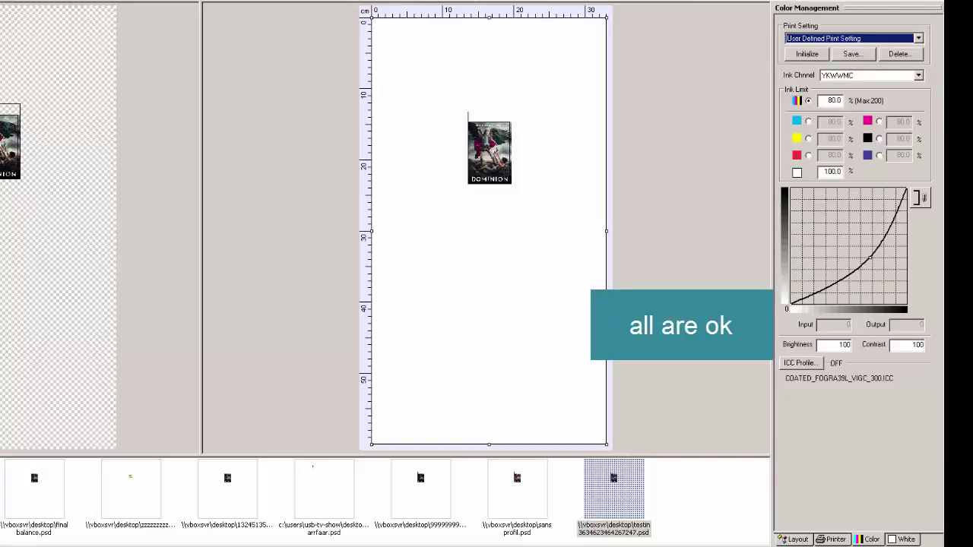
key("ctrl+Tab")
key("alt+Down")
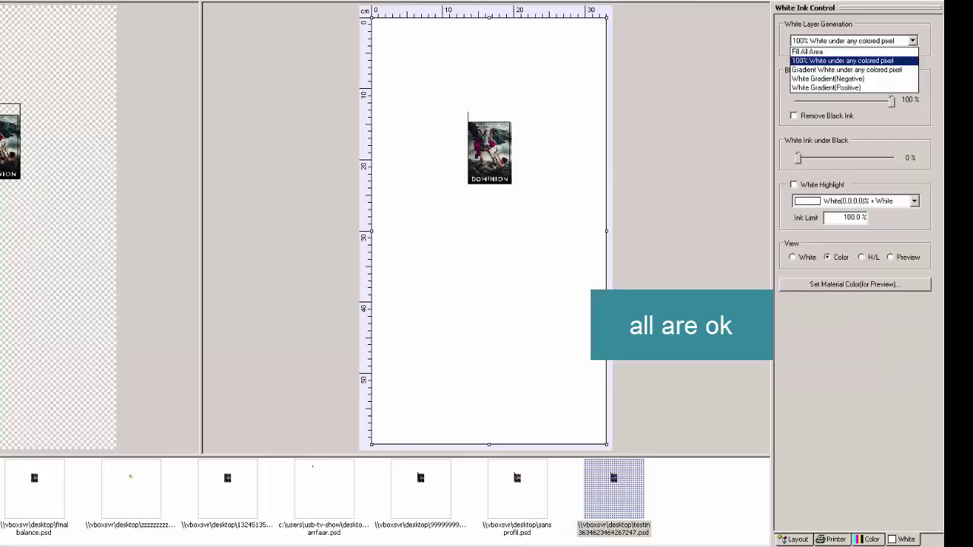
key("Down")
key("Escape")
key("ctrl+shift+Tab")
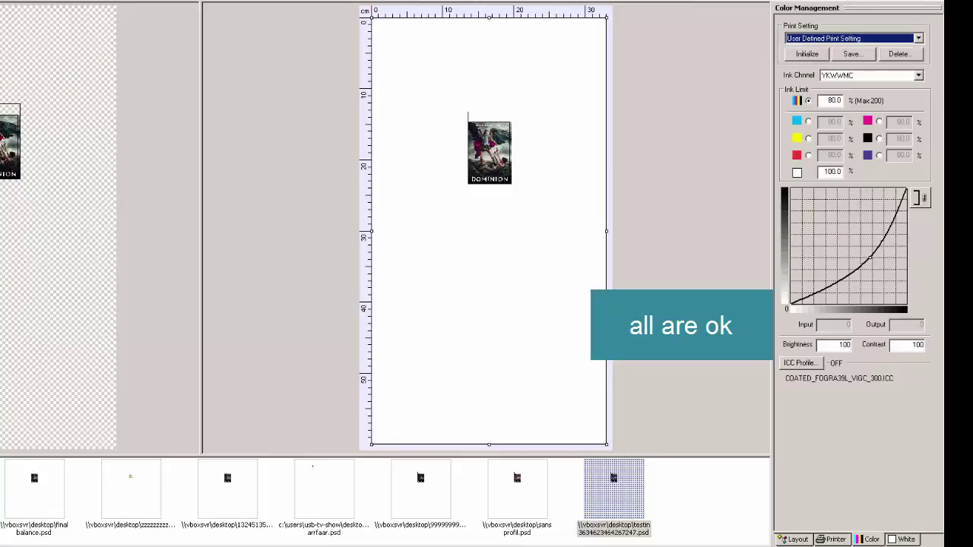
key("alt+i")
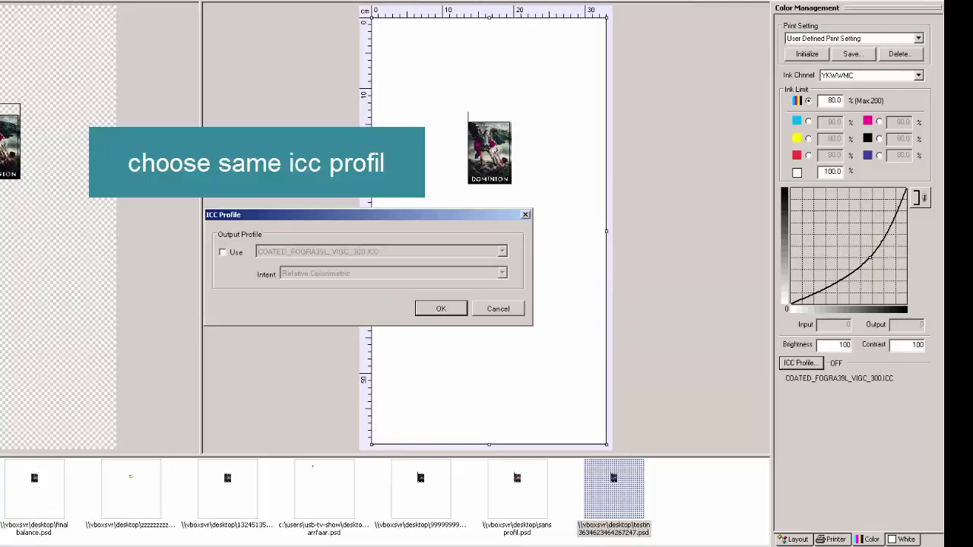
Step: Tick Use and select COATED_FOGRA39L_VIGC_300.ICC with Relative Colorimetric intent, then confirm
key("space")
key("alt+Down")
key("Down")
key("Down")
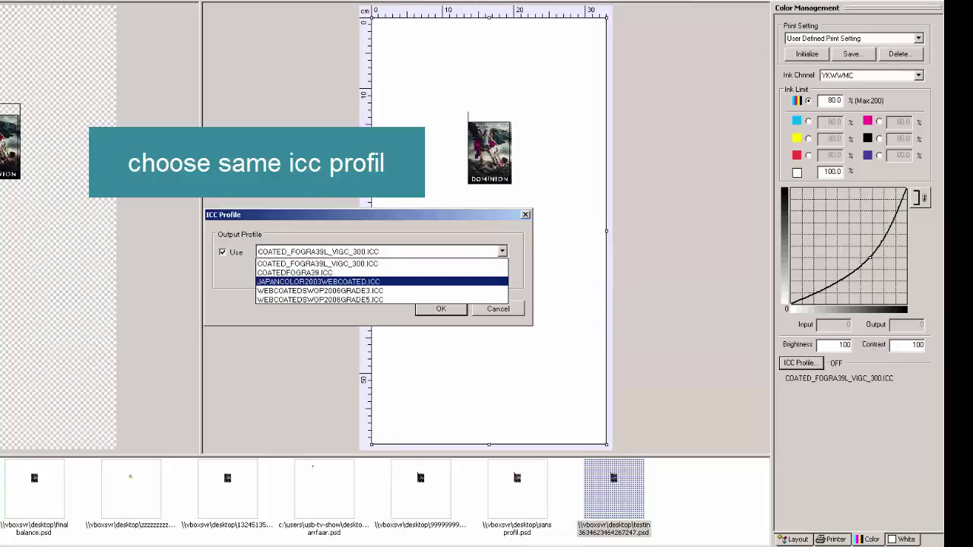
key("Up")
key("Up")
key("Down")
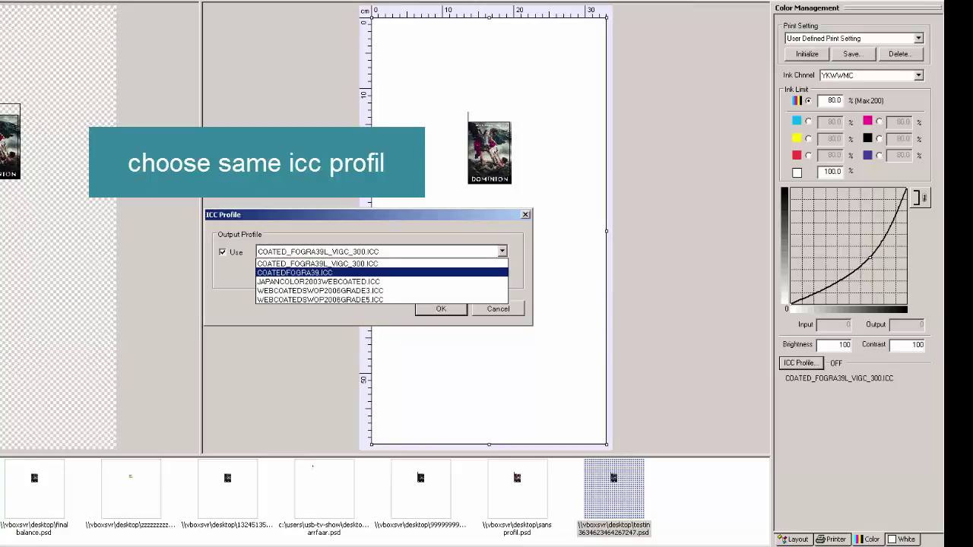
key("Up")
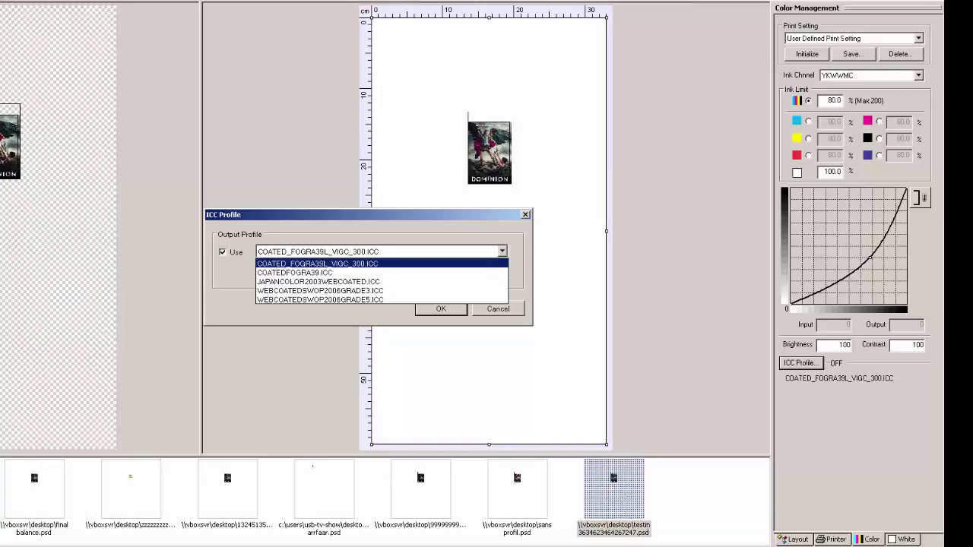
key("Return")
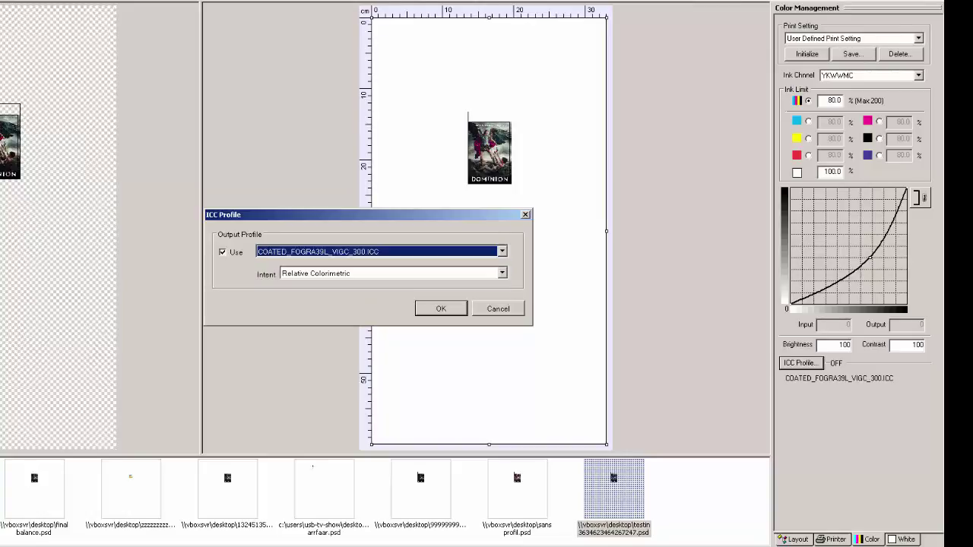
key("Return")
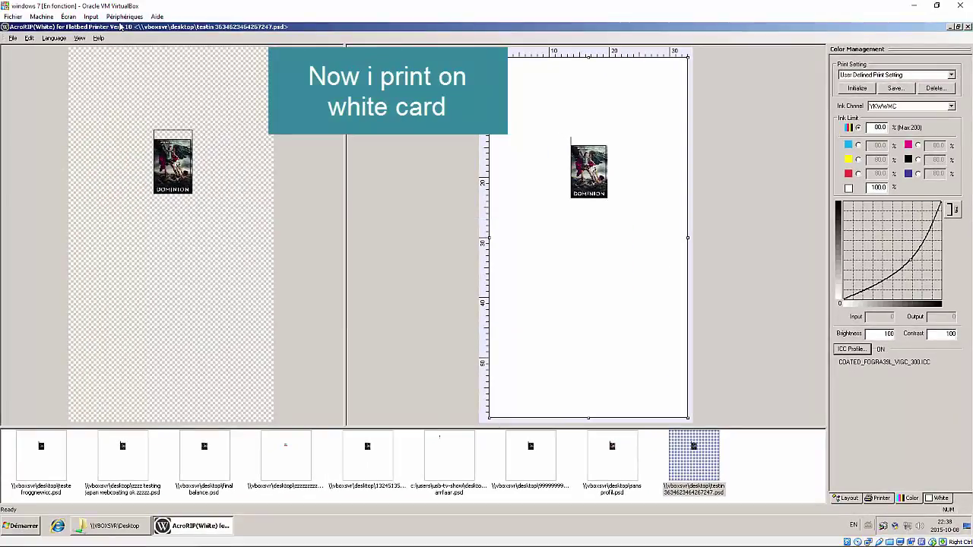
Step: Print the poster via File > Print with 0 white-ink copies and 1 colour copy
key("alt+f")
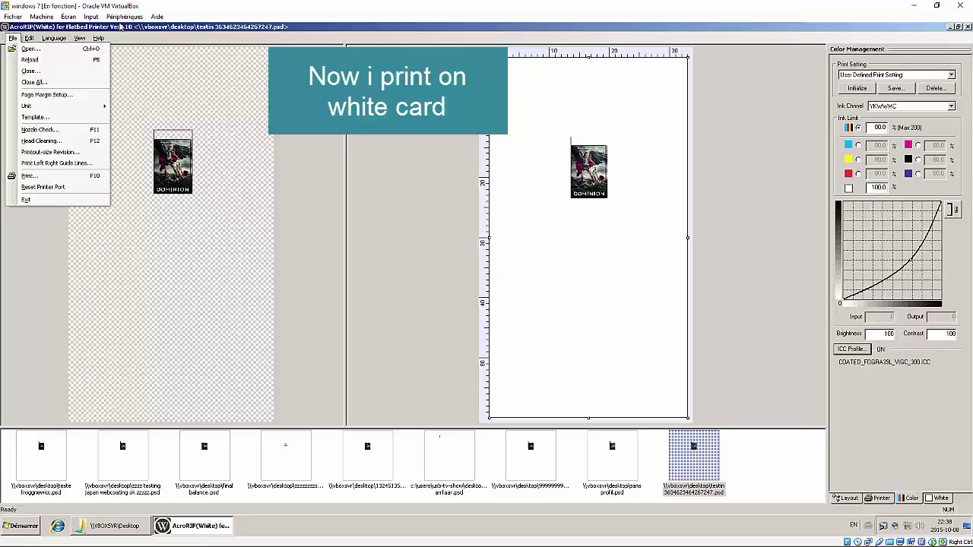
key("p")
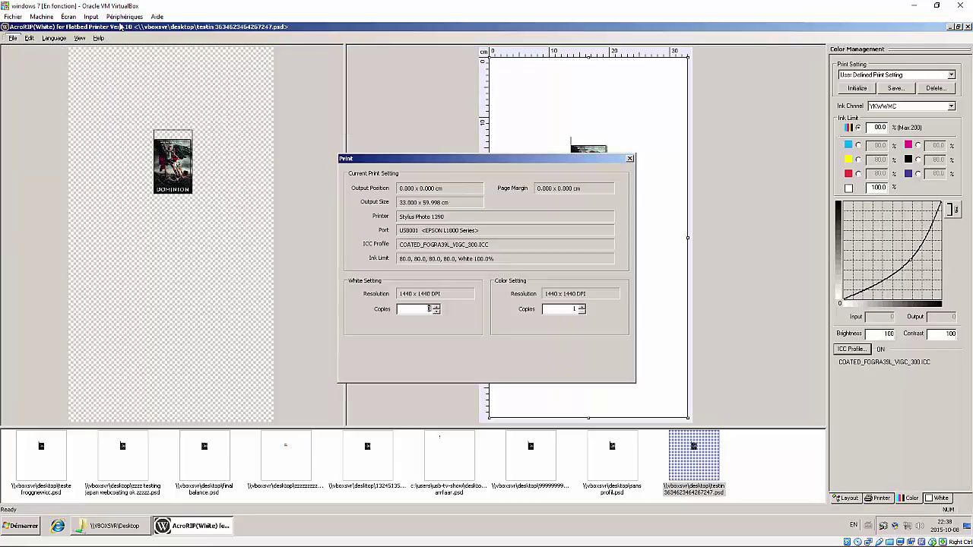
type("0")
key("Tab")
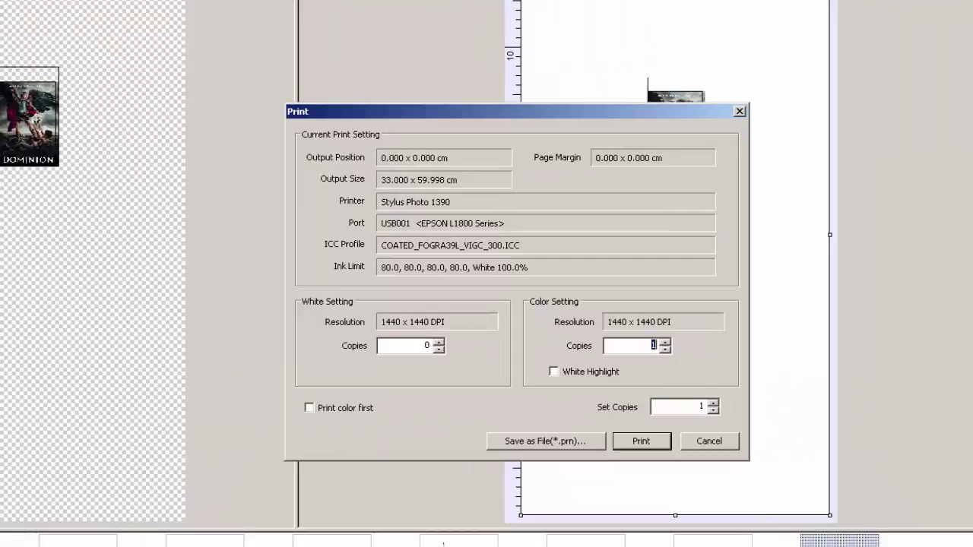
key("Return")
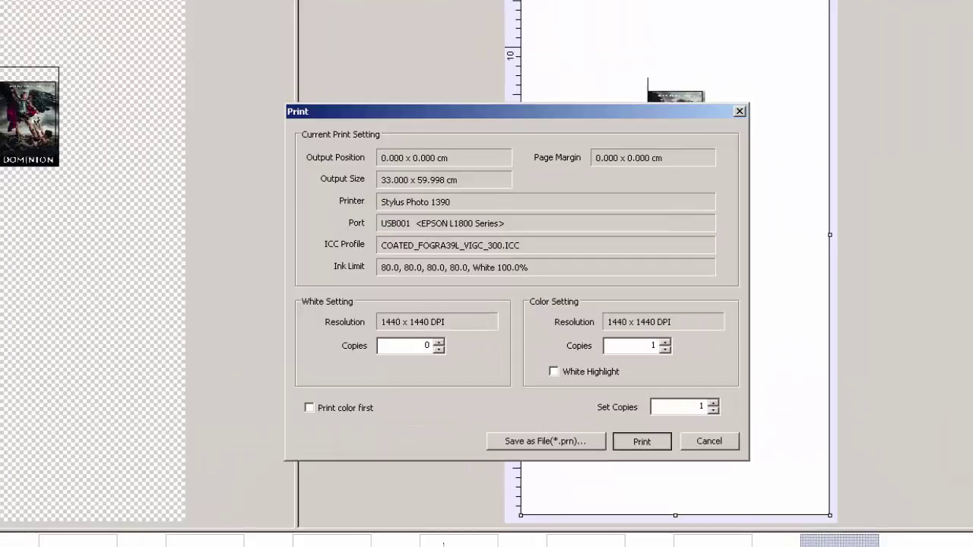